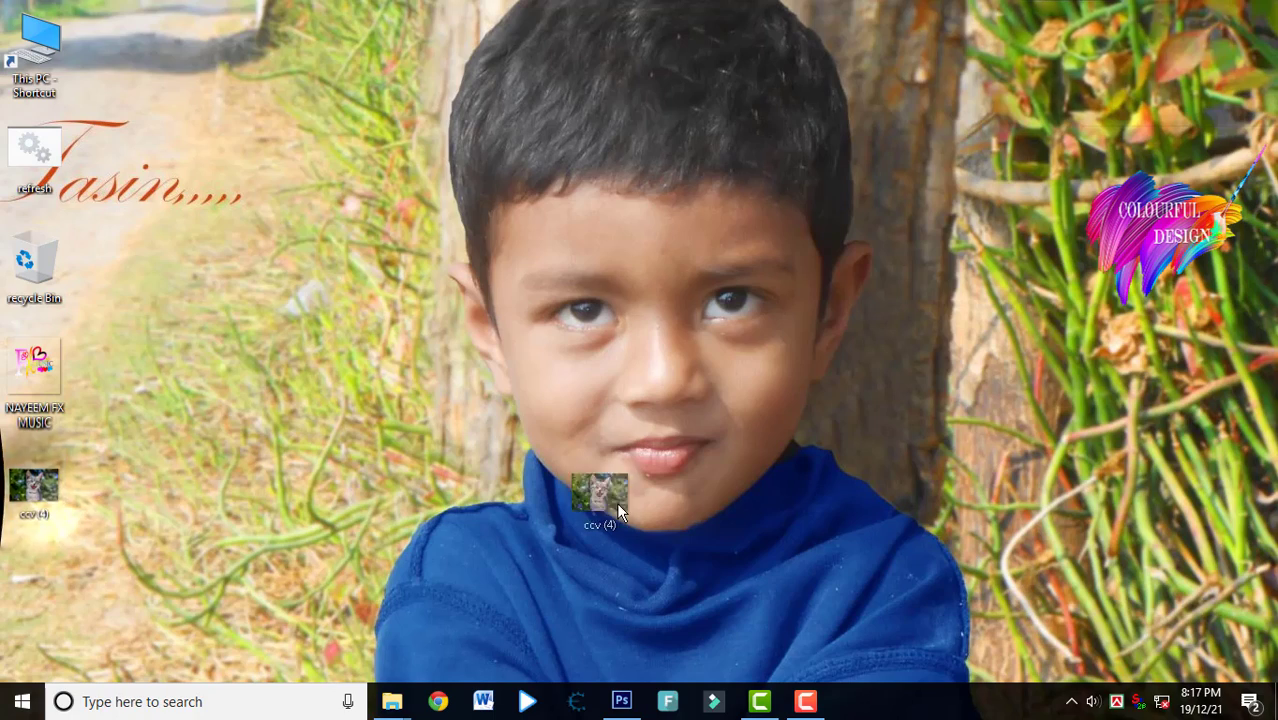
Step: Open the desktop image ccv (4) in Photoshop
{"action": "left_click_drag", "start_coordinate": [728, 620], "coordinate": [556, 545]}
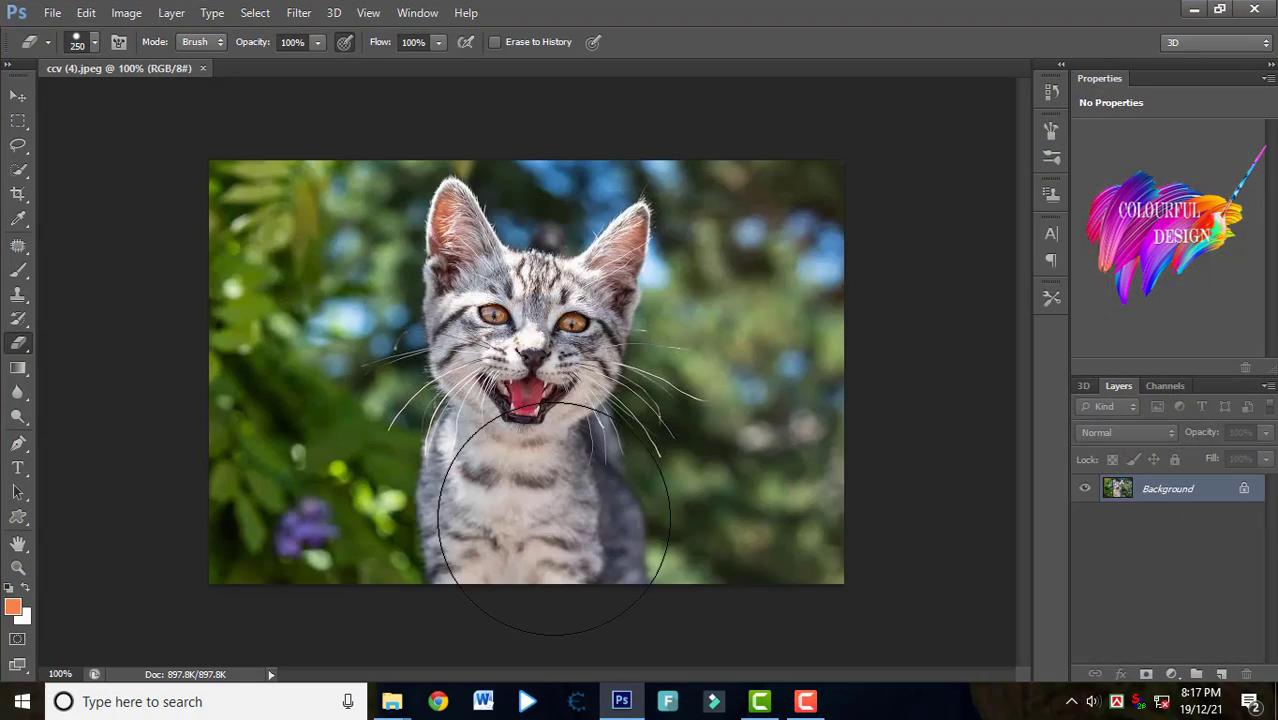
{"action": "scroll", "coordinate": [524, 452], "scroll_direction": "up", "scroll_amount": 3}
{"action": "scroll", "coordinate": [535, 348], "scroll_direction": "down", "scroll_amount": 3}
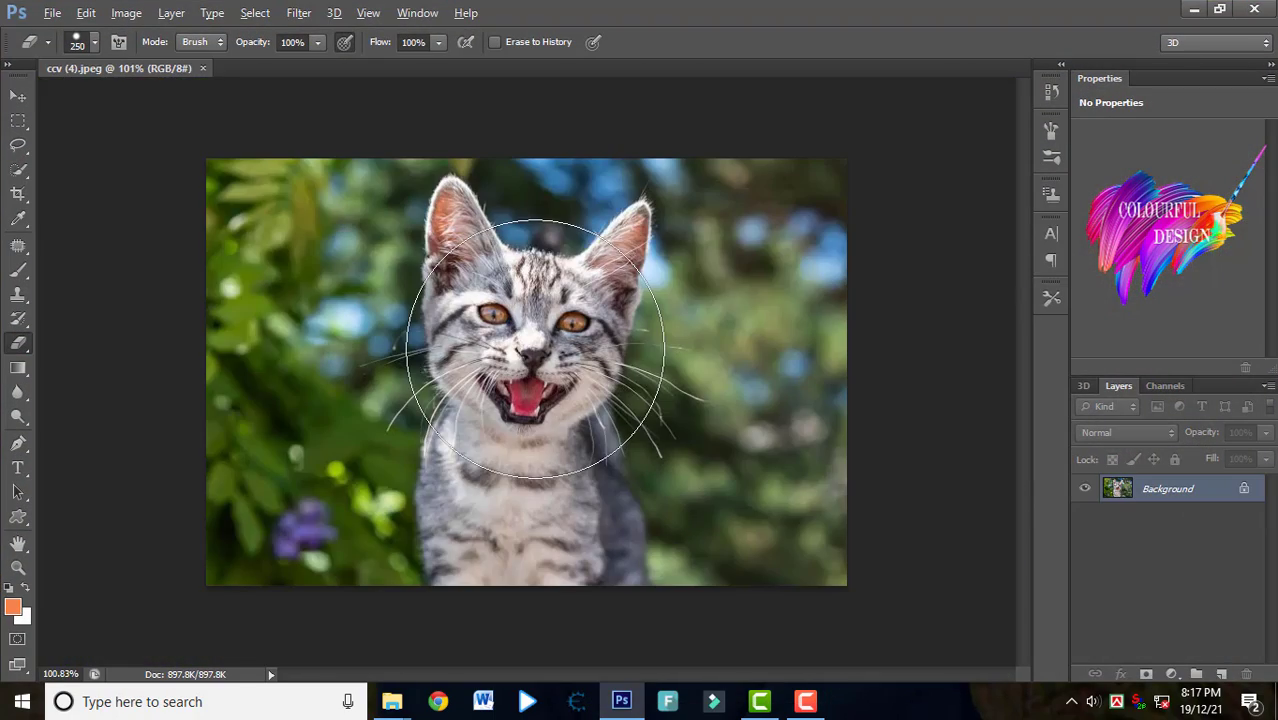
{"action": "scroll", "coordinate": [648, 378], "scroll_direction": "down", "scroll_amount": 1}
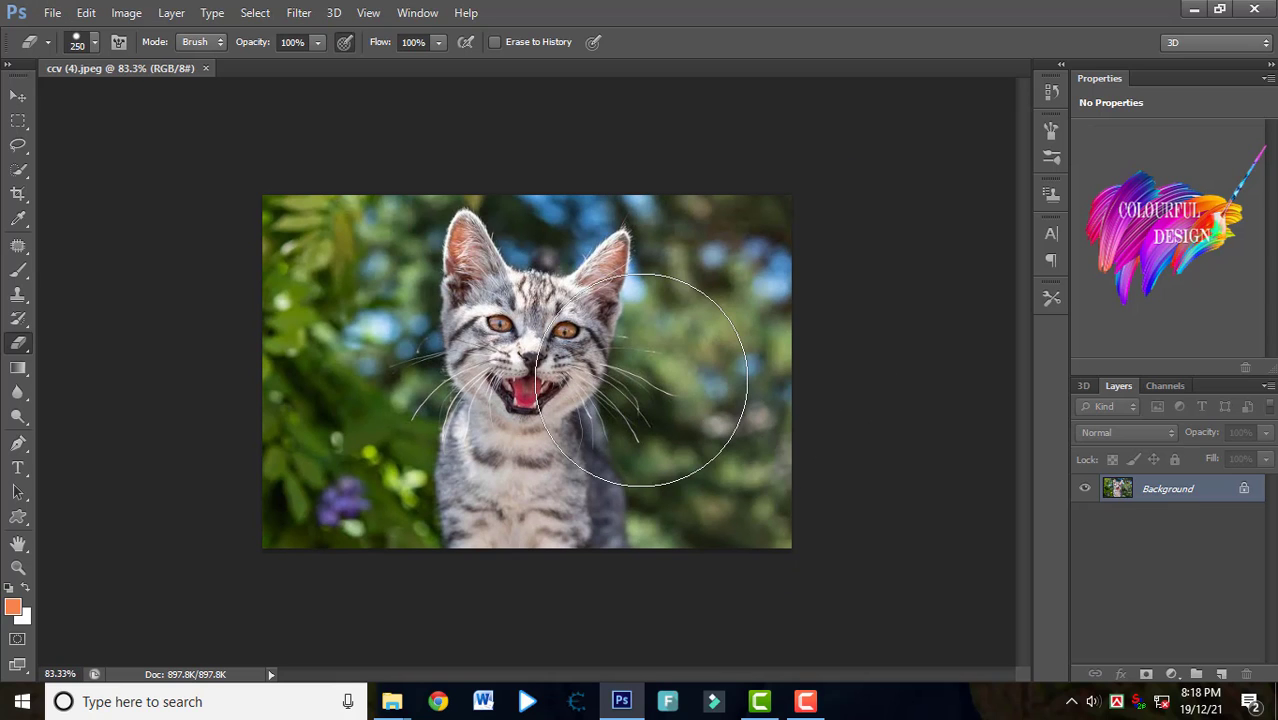
Step: Duplicate the Background layer and scale the copy to about 71% width and 92% height, shifted toward the image's right edge
{"action": "left_click", "coordinate": [1148, 494]}
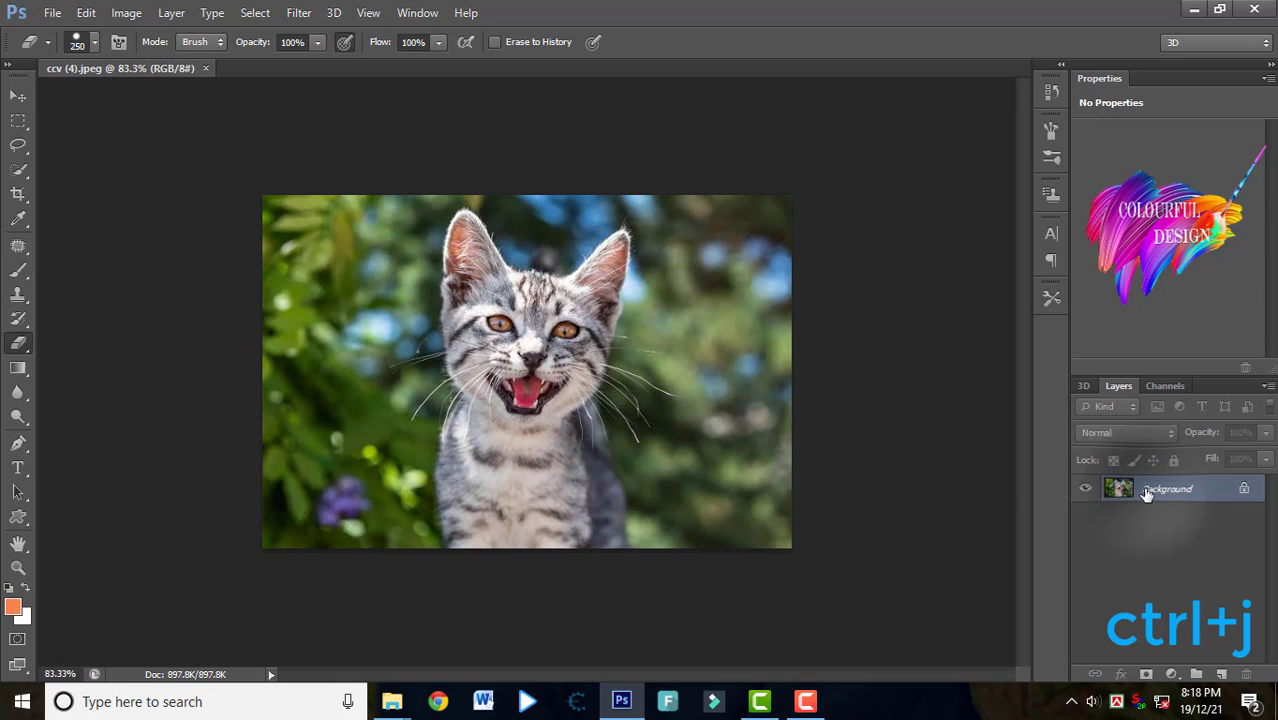
{"action": "key", "text": "ctrl+j"}
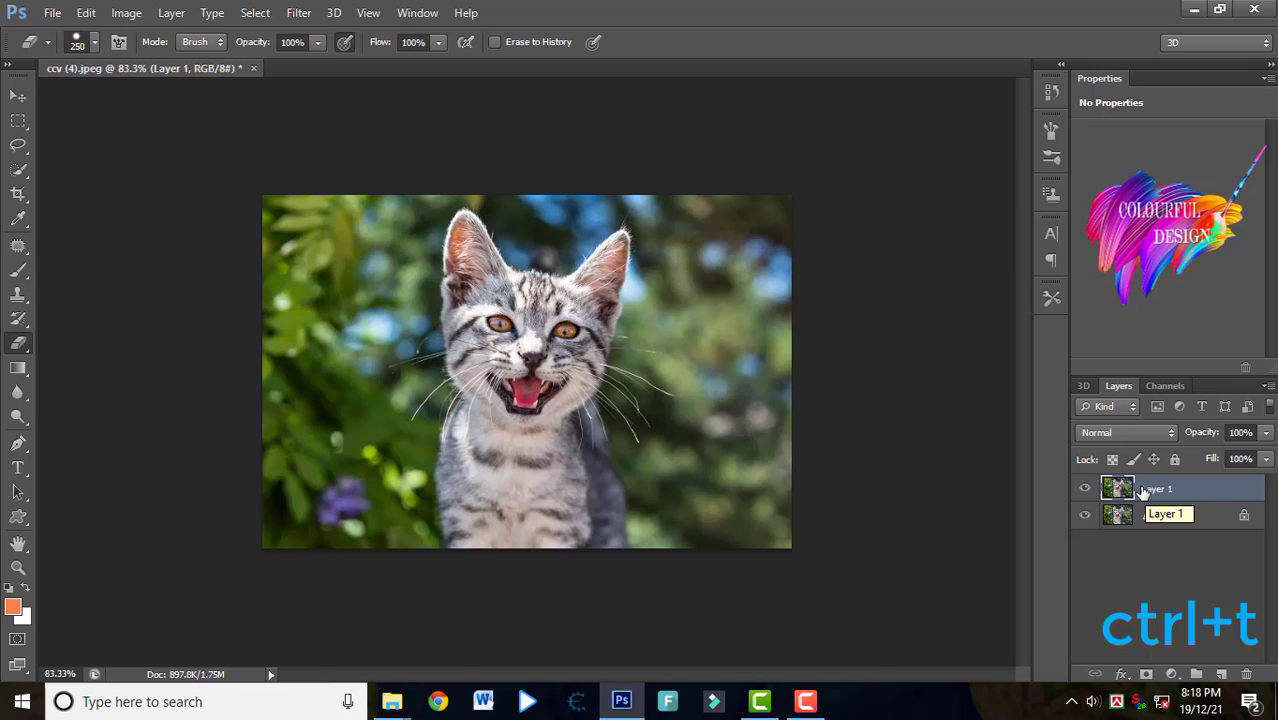
{"action": "key", "text": "ctrl+t"}
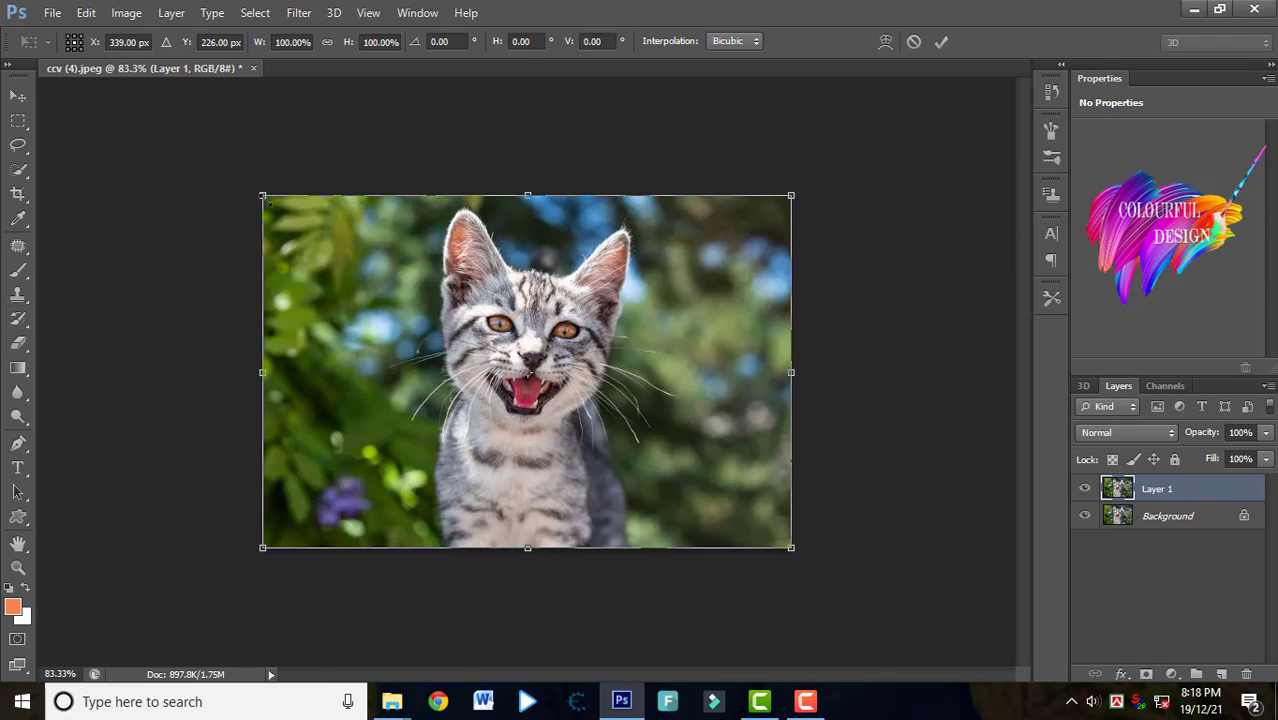
{"action": "left_click_drag", "start_coordinate": [263, 197], "coordinate": [417, 282]}
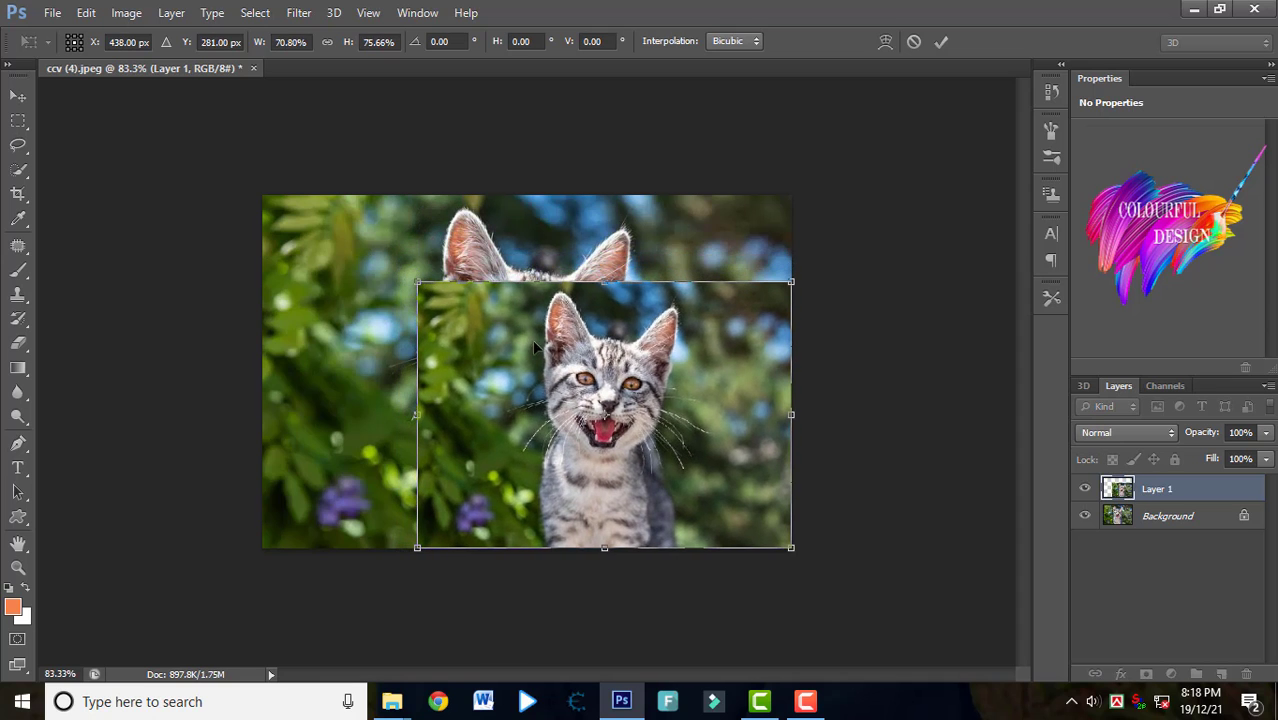
{"action": "mouse_move", "coordinate": [637, 364]}
{"action": "left_mouse_down"}
{"action": "mouse_move", "coordinate": [648, 344]}
{"action": "mouse_move", "coordinate": [647, 364]}
{"action": "left_mouse_up"}
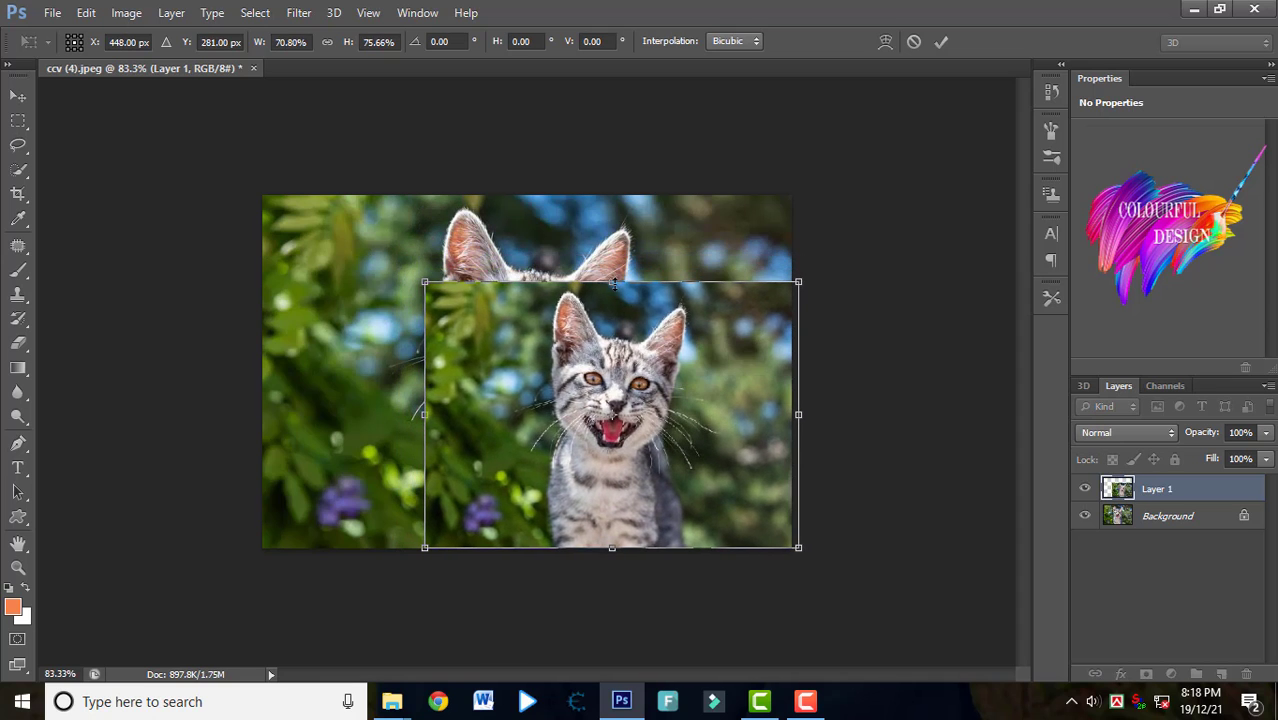
{"action": "left_click_drag", "start_coordinate": [612, 283], "coordinate": [613, 221]}
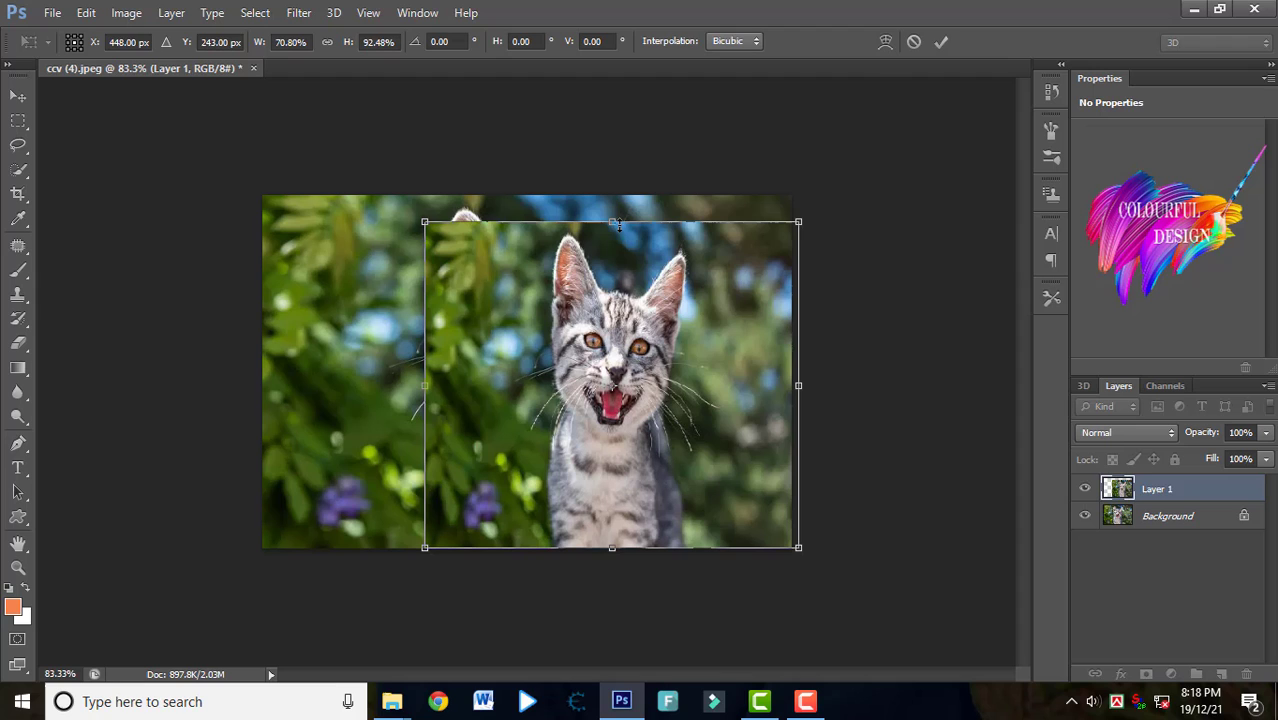
{"action": "left_click", "coordinate": [941, 42]}
{"action": "key", "text": "e"}
Step: Try the Soft Light blend mode on Layer 1 and undo it
{"action": "left_click", "coordinate": [1152, 432]}
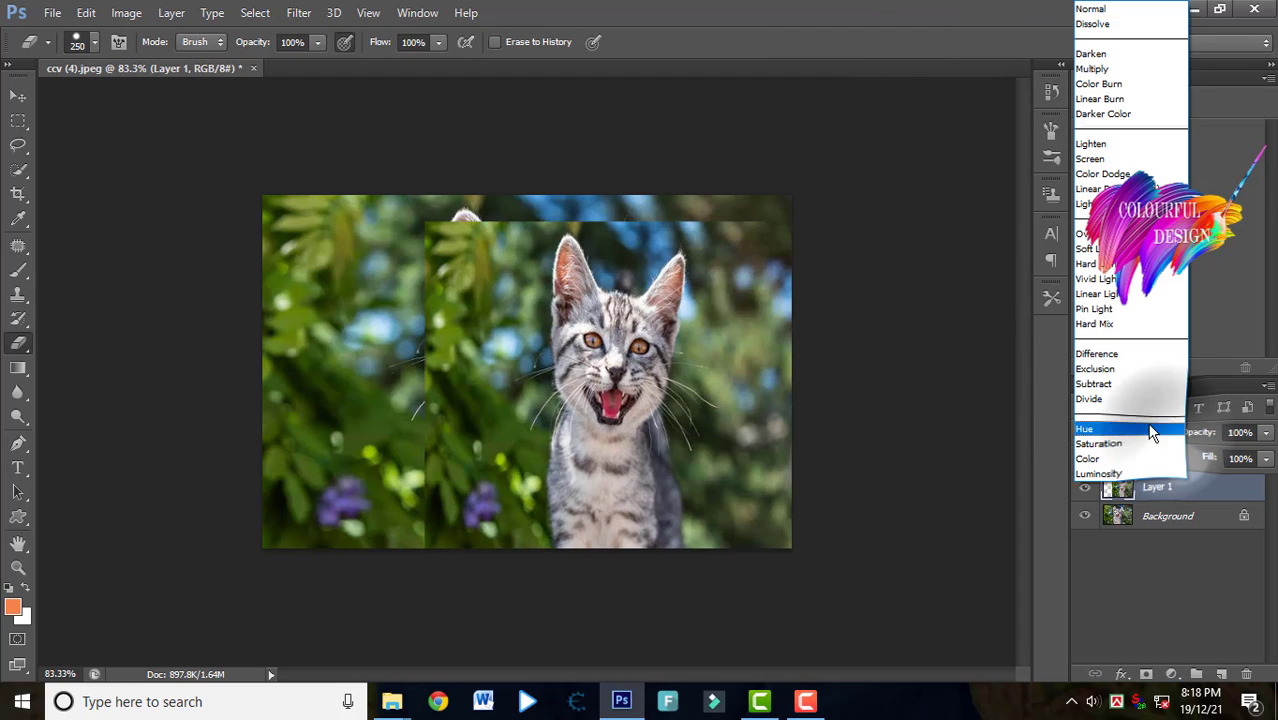
{"action": "left_click", "coordinate": [1136, 249]}
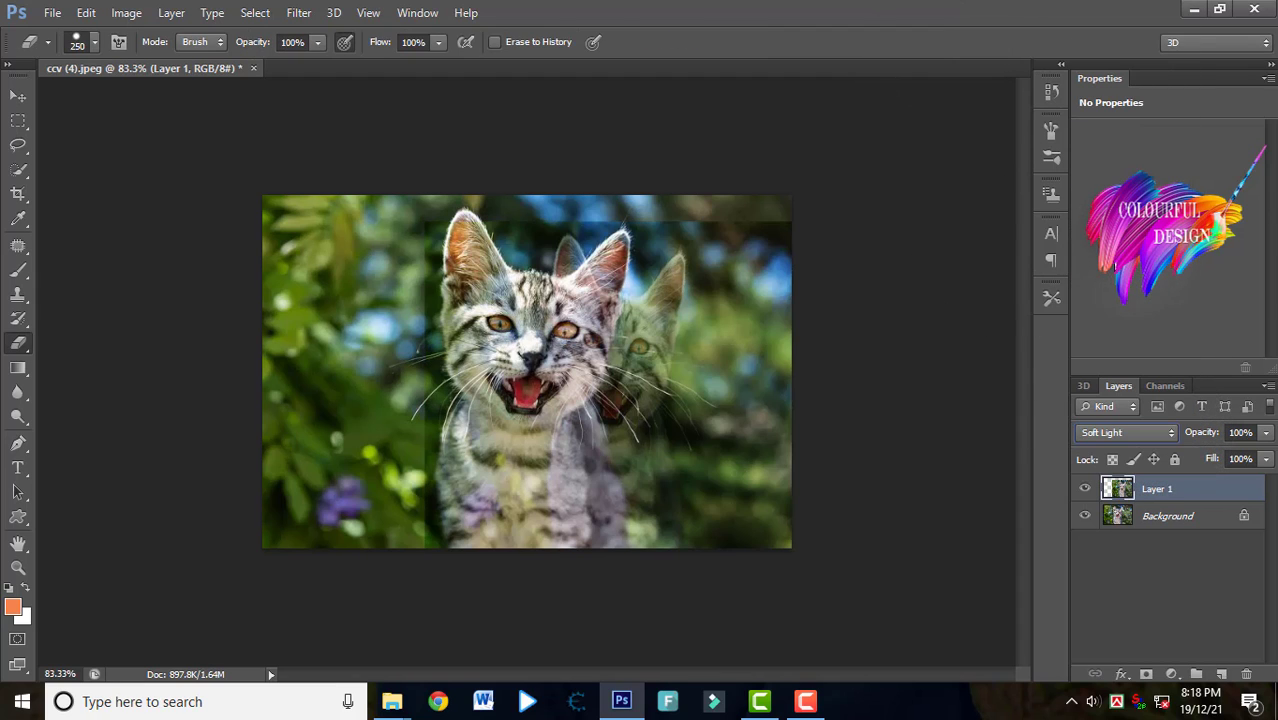
{"action": "key", "text": "ctrl+z"}
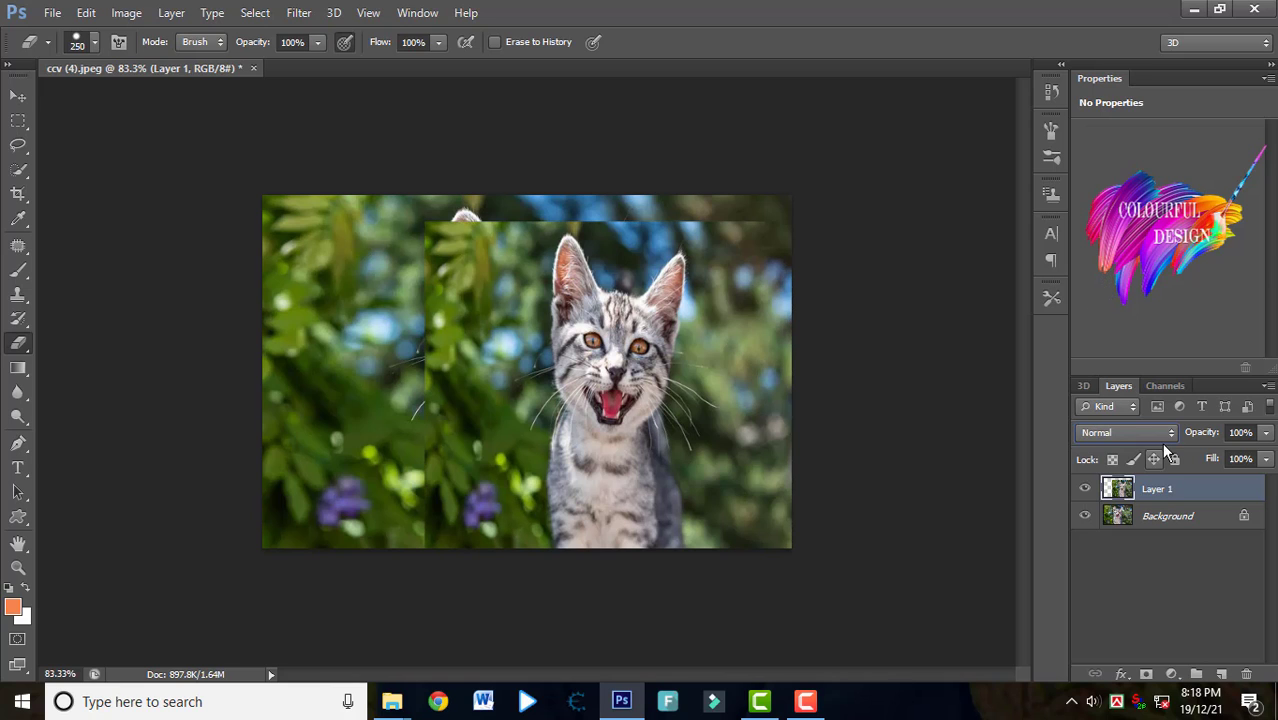
Step: Reduce Layer 1's fill to 52% so both cats show through
{"action": "left_click", "coordinate": [1266, 459]}
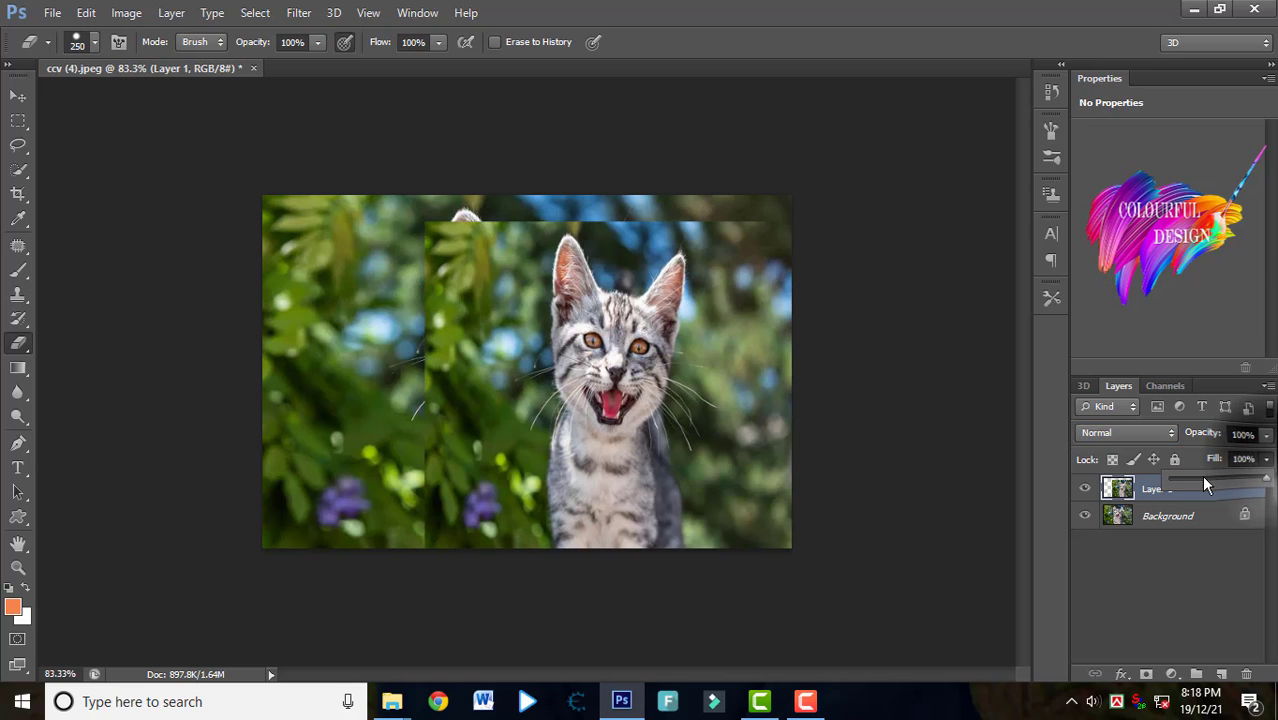
{"action": "left_click", "coordinate": [1206, 481]}
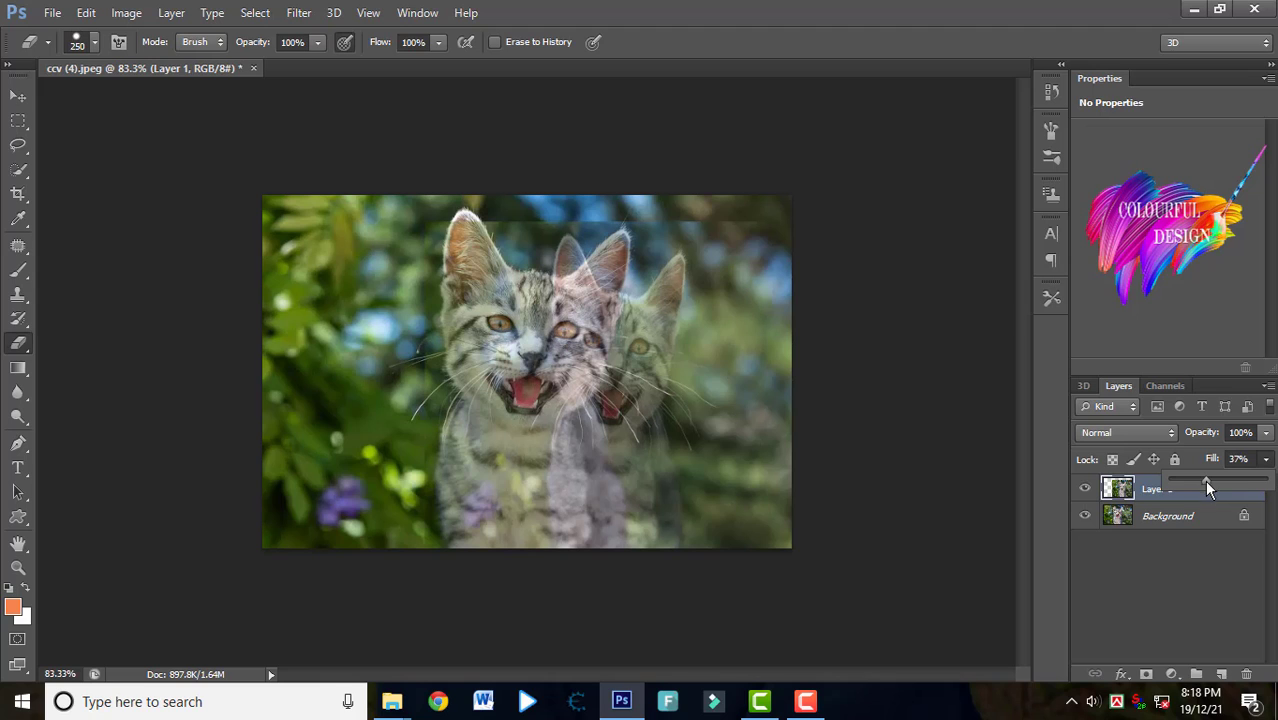
{"action": "left_click_drag", "start_coordinate": [1204, 480], "coordinate": [1218, 482]}
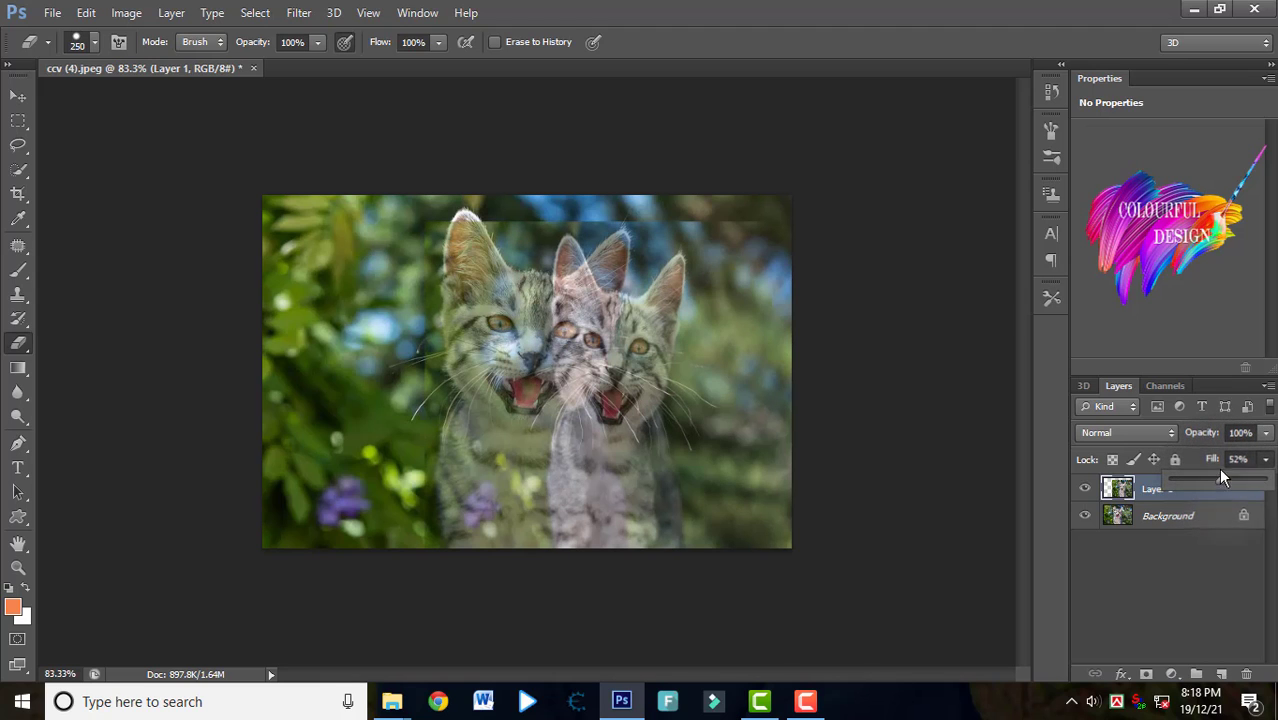
Step: Erase Layer 1's background around the copied cat with the Eraser tool at size 250
{"action": "left_click", "coordinate": [26, 345]}
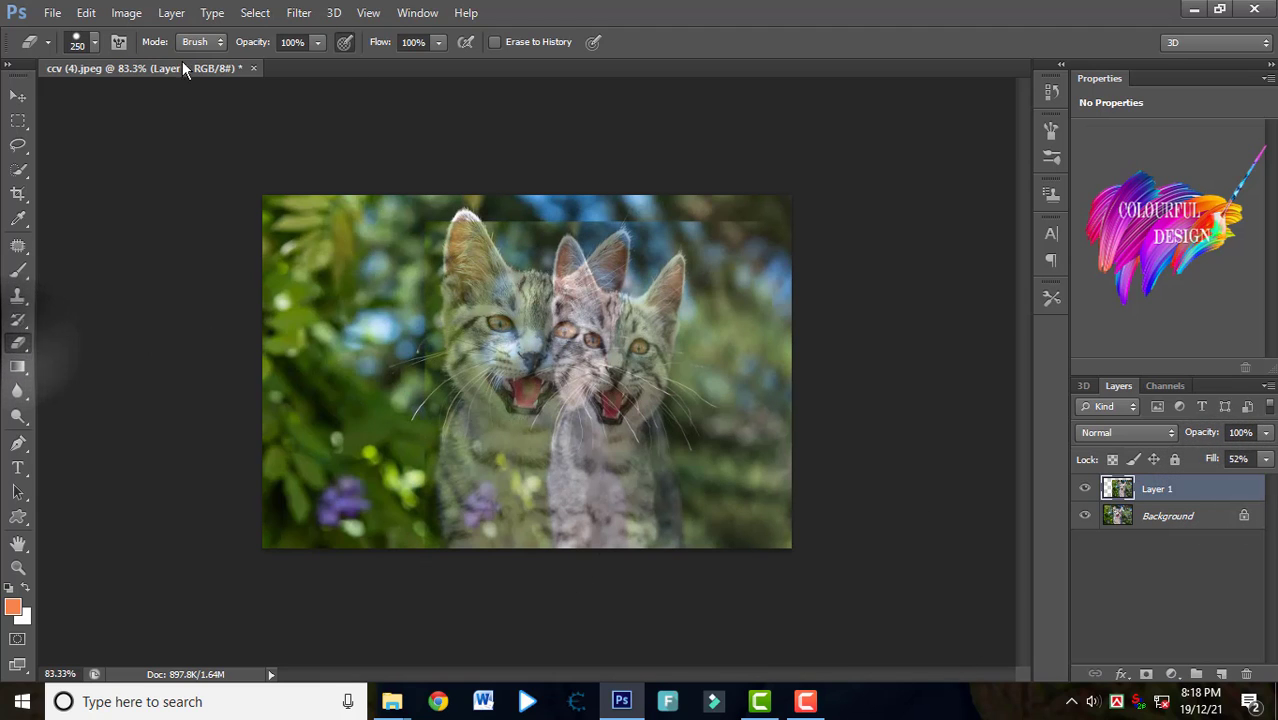
{"action": "left_click", "coordinate": [93, 43]}
{"action": "left_click", "coordinate": [35, 151]}
{"action": "left_click", "coordinate": [93, 43]}
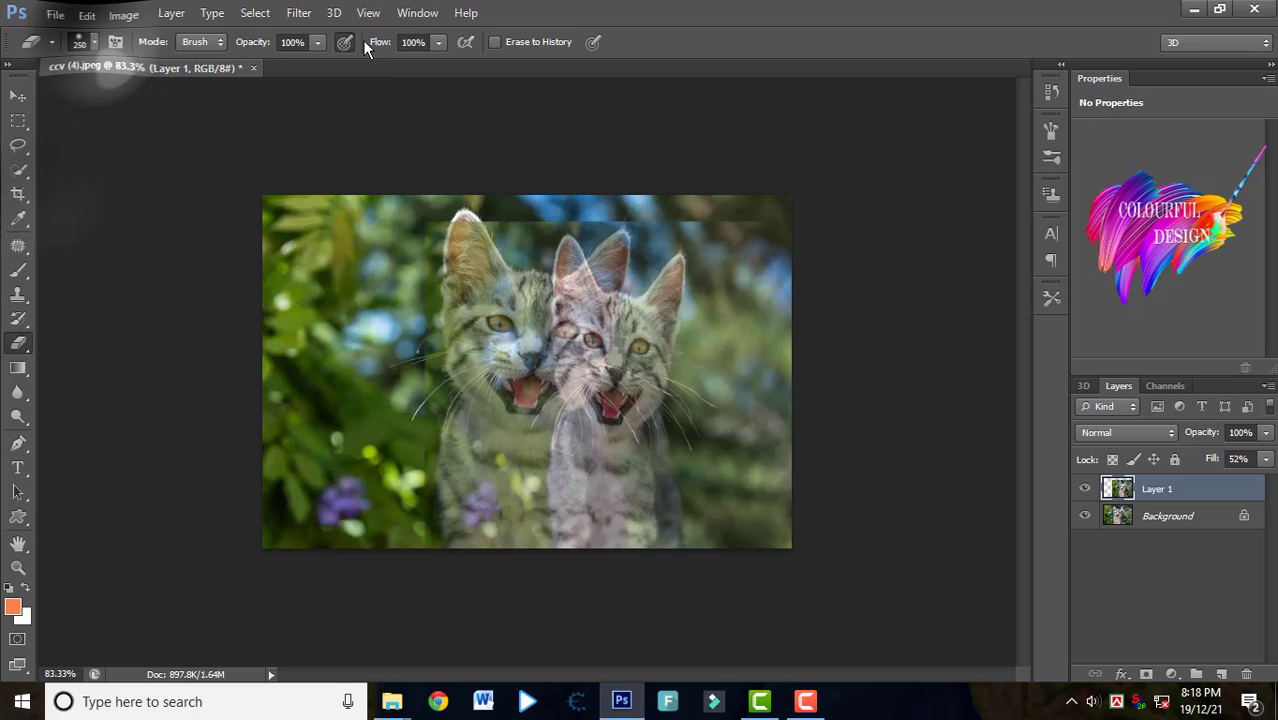
{"action": "mouse_move", "coordinate": [508, 211]}
{"action": "left_mouse_down"}
{"action": "mouse_move", "coordinate": [453, 242]}
{"action": "mouse_move", "coordinate": [423, 431]}
{"action": "mouse_move", "coordinate": [446, 461]}
{"action": "mouse_move", "coordinate": [473, 401]}
{"action": "mouse_move", "coordinate": [456, 513]}
{"action": "left_mouse_up"}
{"action": "mouse_move", "coordinate": [870, 365]}
{"action": "left_mouse_down"}
{"action": "mouse_move", "coordinate": [816, 371]}
{"action": "mouse_move", "coordinate": [766, 483]}
{"action": "mouse_move", "coordinate": [836, 302]}
{"action": "mouse_move", "coordinate": [750, 160]}
{"action": "mouse_move", "coordinate": [630, 155]}
{"action": "mouse_move", "coordinate": [673, 134]}
{"action": "mouse_move", "coordinate": [685, 143]}
{"action": "mouse_move", "coordinate": [501, 162]}
{"action": "mouse_move", "coordinate": [399, 214]}
{"action": "mouse_move", "coordinate": [650, 132]}
{"action": "left_mouse_up"}
Step: Move the faded cat beside the original cat and enlarge it to about 109% width and 104% height
{"action": "key", "text": "ctrl+t"}
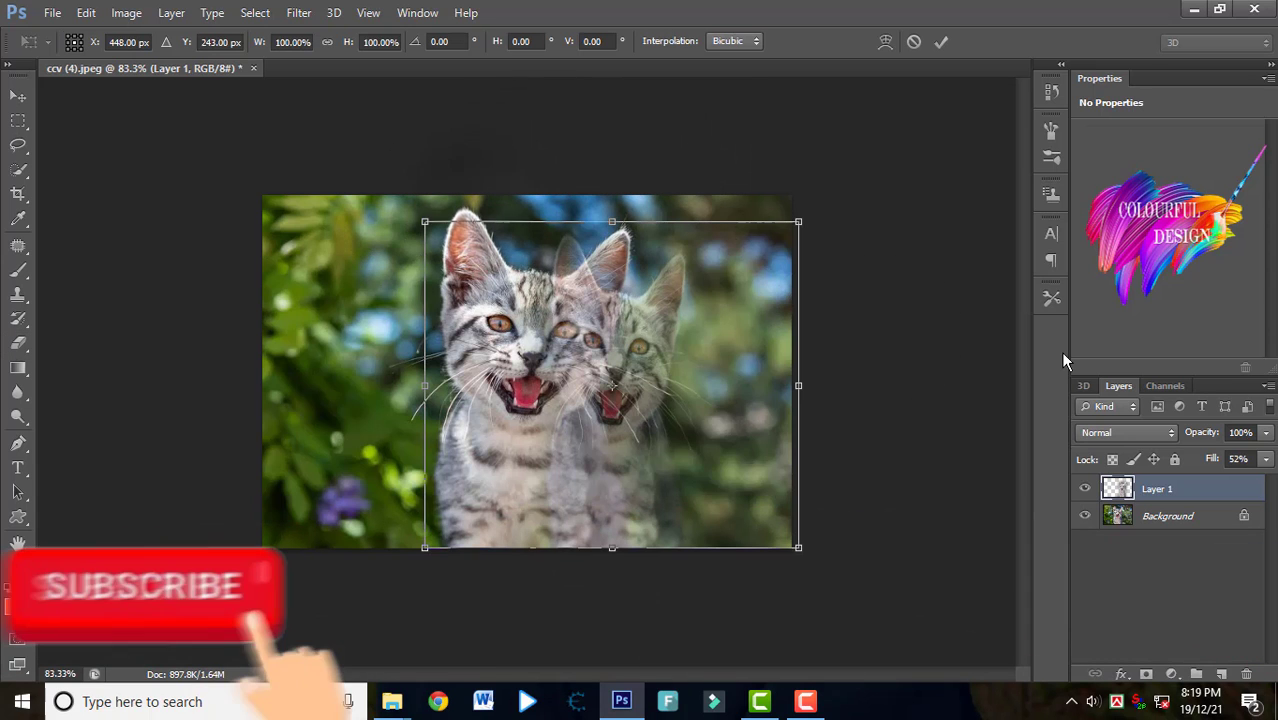
{"action": "left_click_drag", "start_coordinate": [712, 440], "coordinate": [781, 456]}
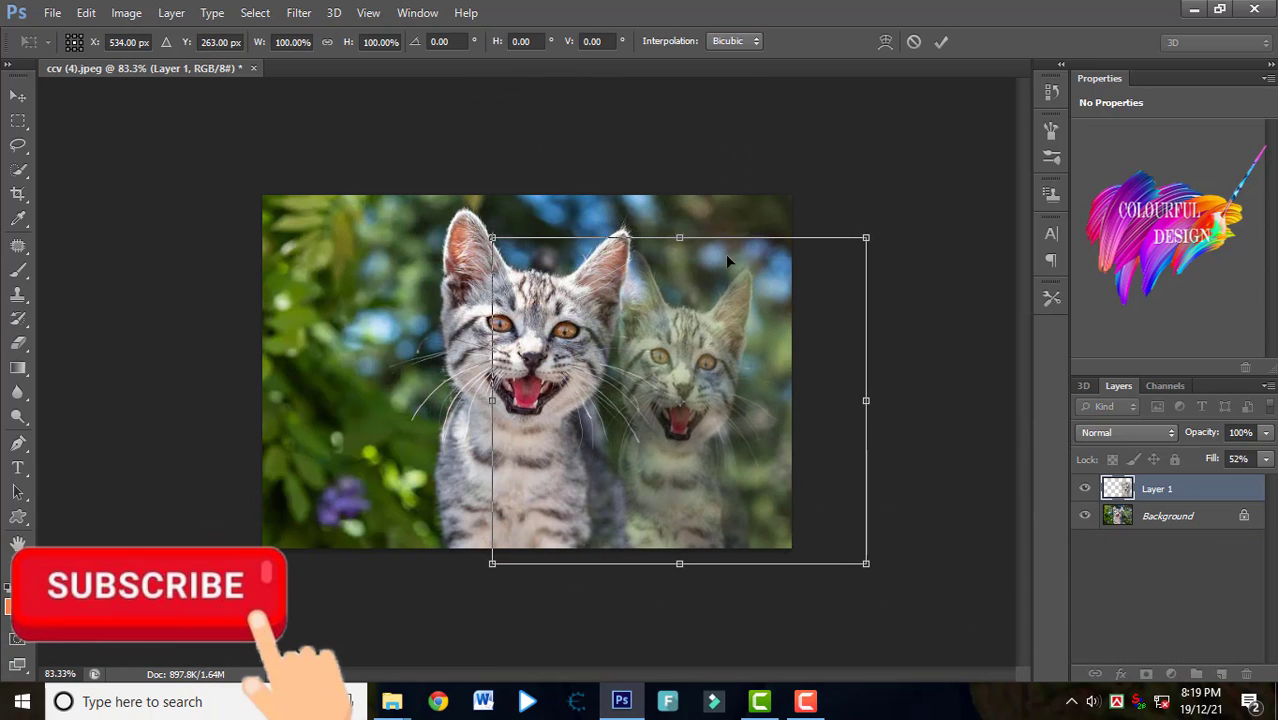
{"action": "left_click_drag", "start_coordinate": [720, 236], "coordinate": [662, 260]}
{"action": "left_click_drag", "start_coordinate": [864, 260], "coordinate": [896, 228]}
{"action": "mouse_move", "coordinate": [736, 450]}
{"action": "left_mouse_down"}
{"action": "mouse_move", "coordinate": [713, 458]}
{"action": "mouse_move", "coordinate": [727, 460]}
{"action": "mouse_move", "coordinate": [727, 419]}
{"action": "mouse_move", "coordinate": [723, 430]}
{"action": "left_mouse_up"}
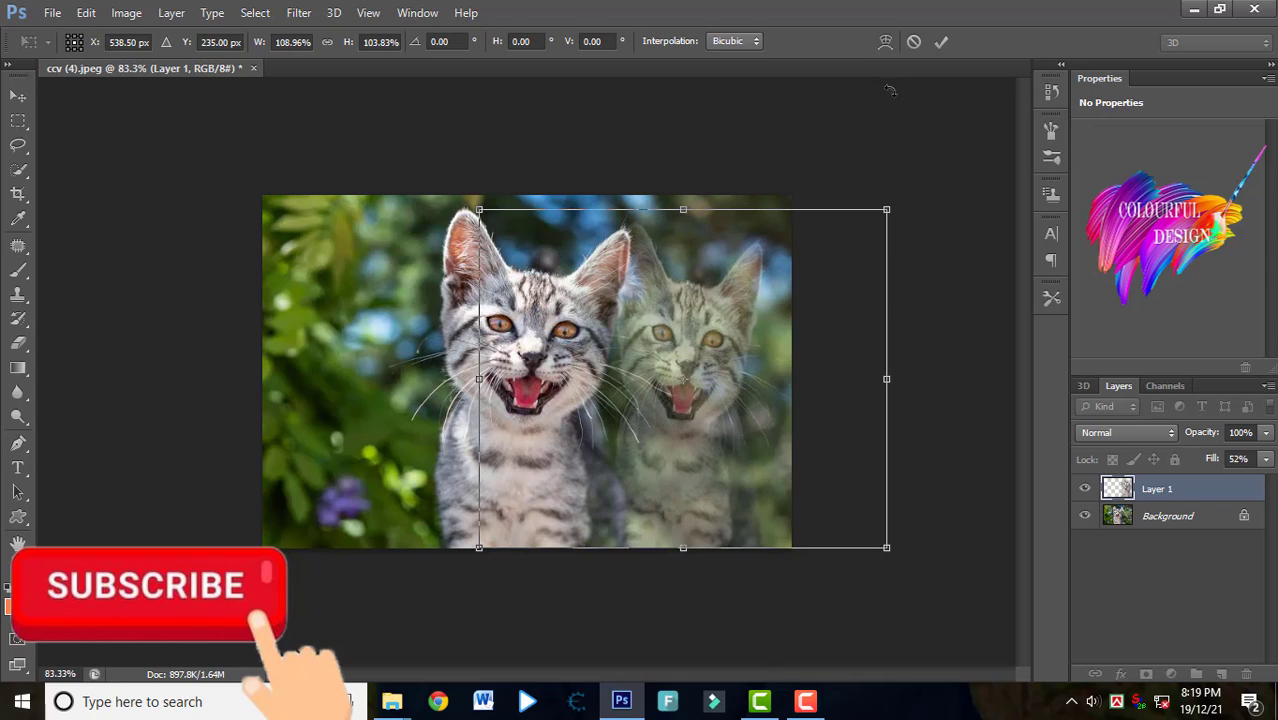
{"action": "left_click", "coordinate": [941, 41]}
{"action": "key", "text": "e"}
Step: Set Layer 1's fill to 100% and try erasing the overlap near the original cat's ear
{"action": "mouse_move", "coordinate": [1266, 459]}
{"action": "left_mouse_down"}
{"action": "mouse_move", "coordinate": [1258, 486]}
{"action": "mouse_move", "coordinate": [1276, 485]}
{"action": "left_mouse_up"}
{"action": "mouse_move", "coordinate": [1190, 489]}
{"action": "left_mouse_down"}
{"action": "mouse_move", "coordinate": [1204, 510]}
{"action": "mouse_move", "coordinate": [1180, 540]}
{"action": "mouse_move", "coordinate": [1188, 491]}
{"action": "left_mouse_up"}
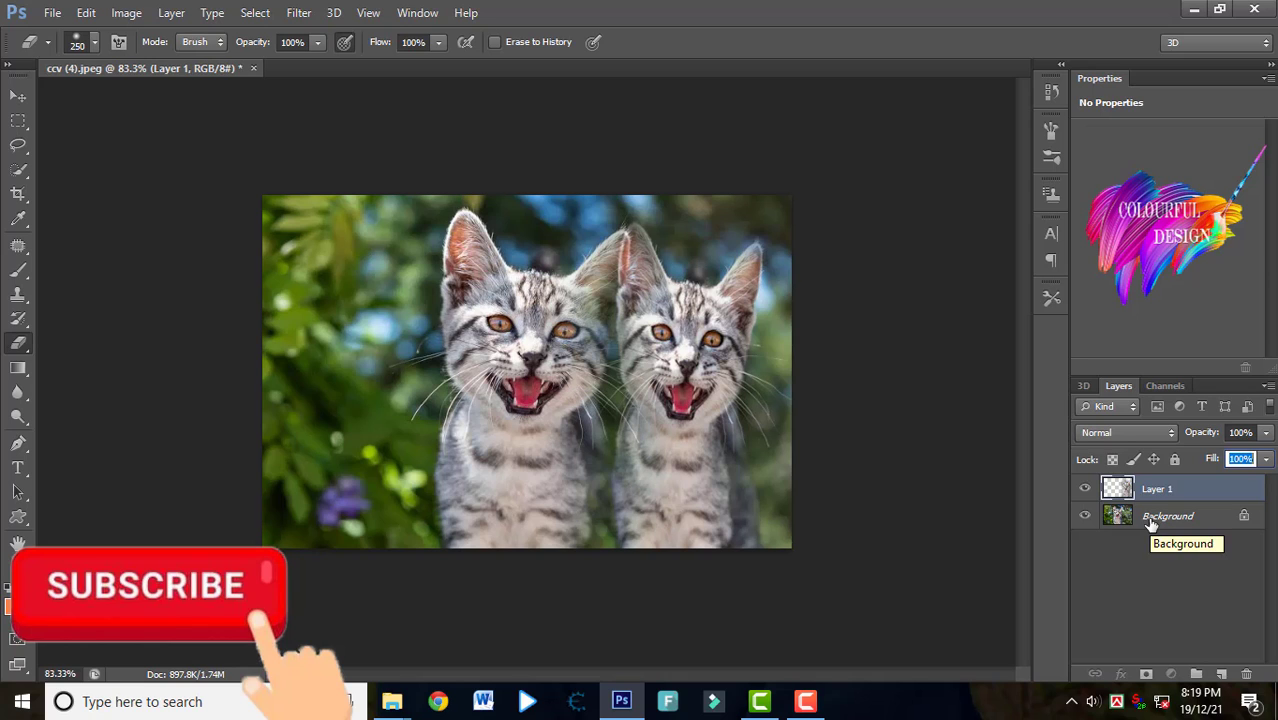
{"action": "mouse_move", "coordinate": [634, 224]}
{"action": "left_mouse_down"}
{"action": "mouse_move", "coordinate": [601, 210]}
{"action": "mouse_move", "coordinate": [625, 200]}
{"action": "mouse_move", "coordinate": [527, 193]}
{"action": "left_mouse_up"}
{"action": "key", "text": "ctrl+z"}
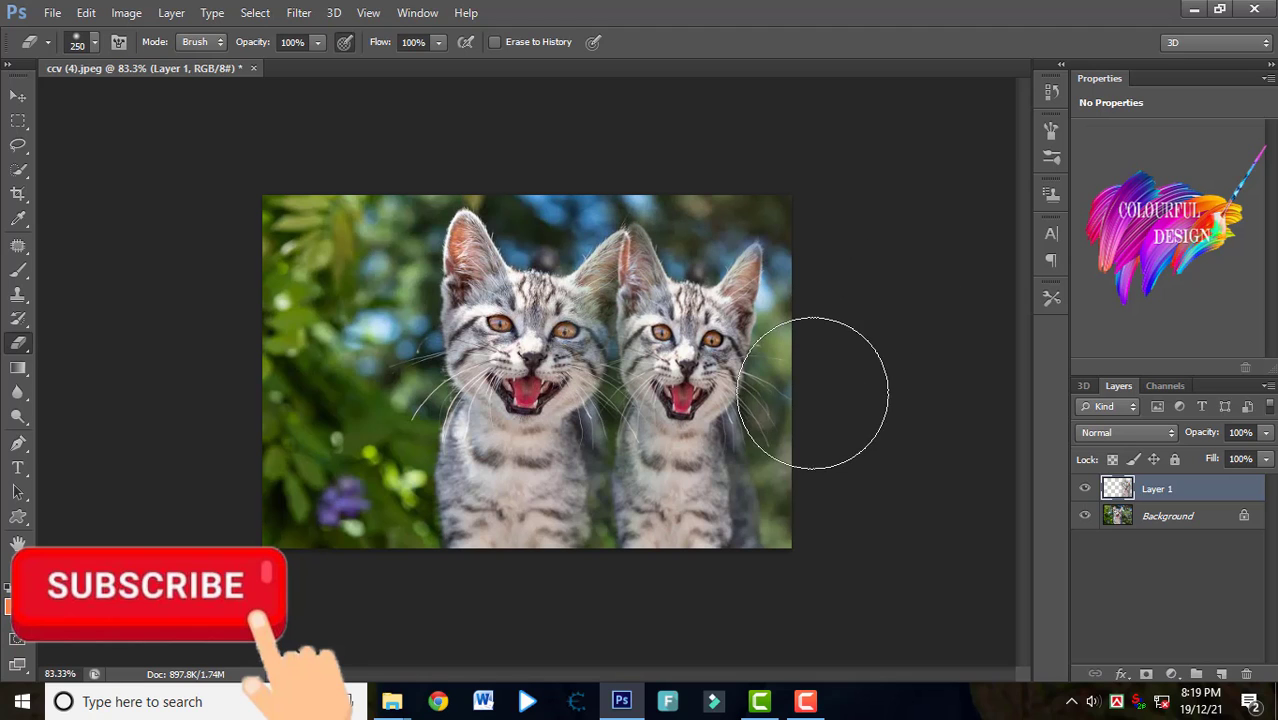
Step: Shrink the copied cat to about 84% width and 59% height and place it low beside the original cat
{"action": "key", "text": "ctrl+t"}
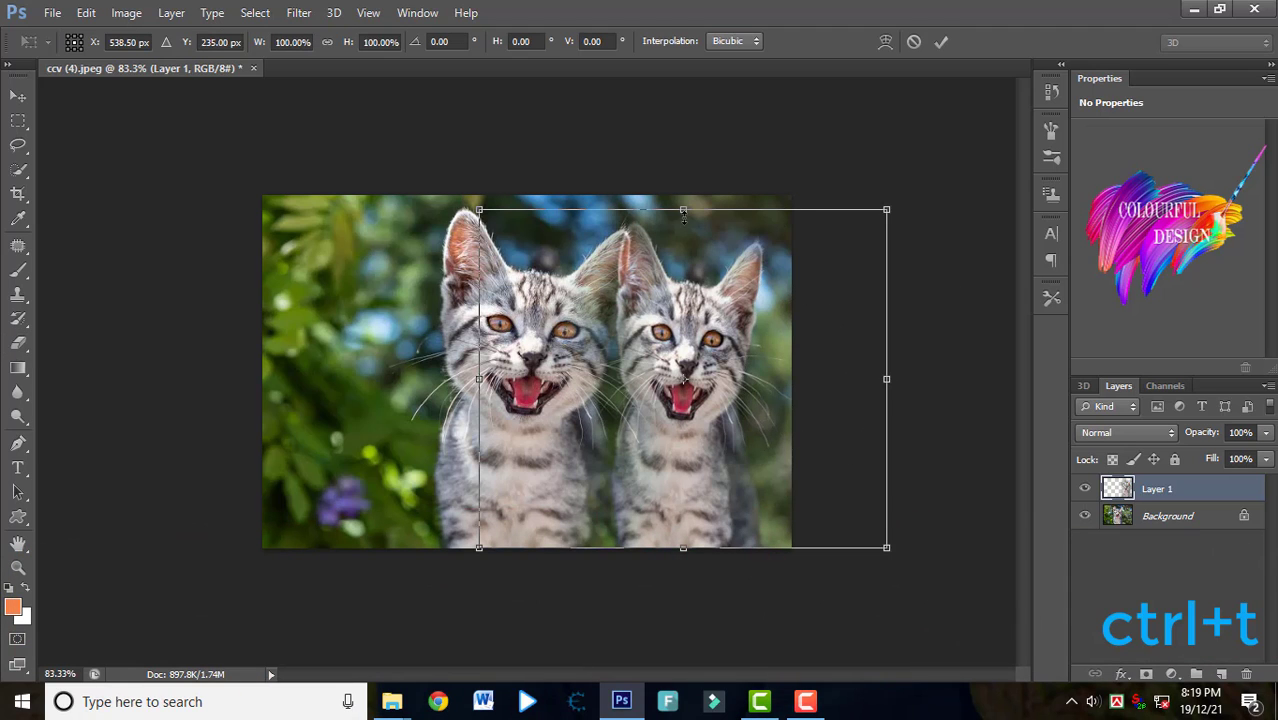
{"action": "left_click_drag", "start_coordinate": [683, 214], "coordinate": [670, 269]}
{"action": "left_click_drag", "start_coordinate": [887, 270], "coordinate": [834, 332]}
{"action": "left_click_drag", "start_coordinate": [722, 464], "coordinate": [718, 471]}
{"action": "left_click_drag", "start_coordinate": [830, 341], "coordinate": [818, 357]}
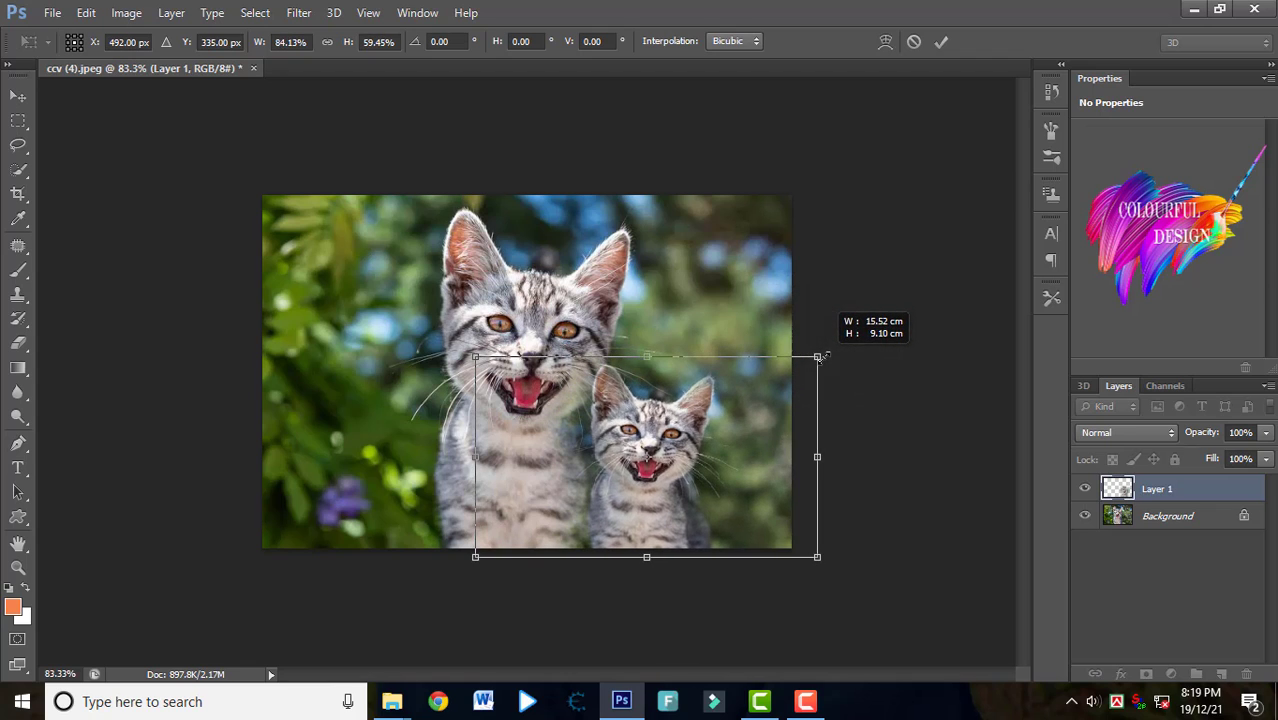
{"action": "left_click", "coordinate": [945, 40]}
{"action": "key", "text": "e"}
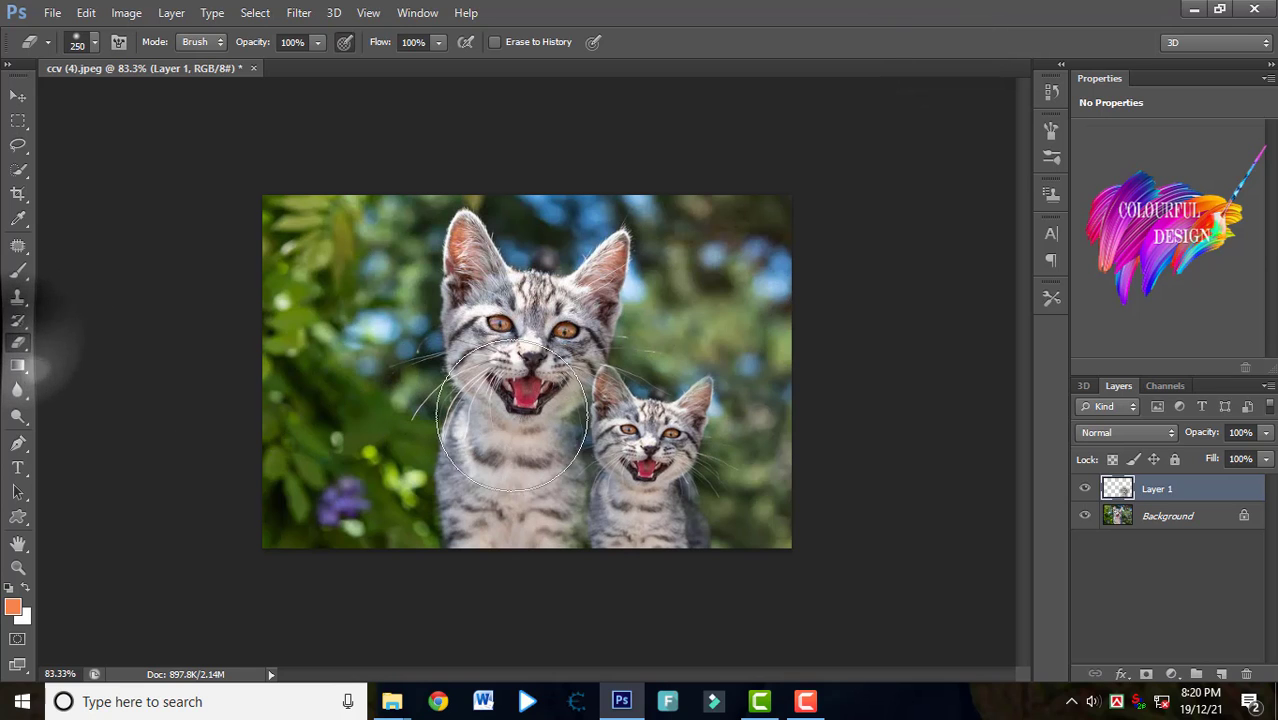
Step: Set the Eraser's opacity to 66% and erase Layer 1's leftover areas over the large cat and around the small one
{"action": "left_click_drag", "start_coordinate": [480, 400], "coordinate": [493, 492]}
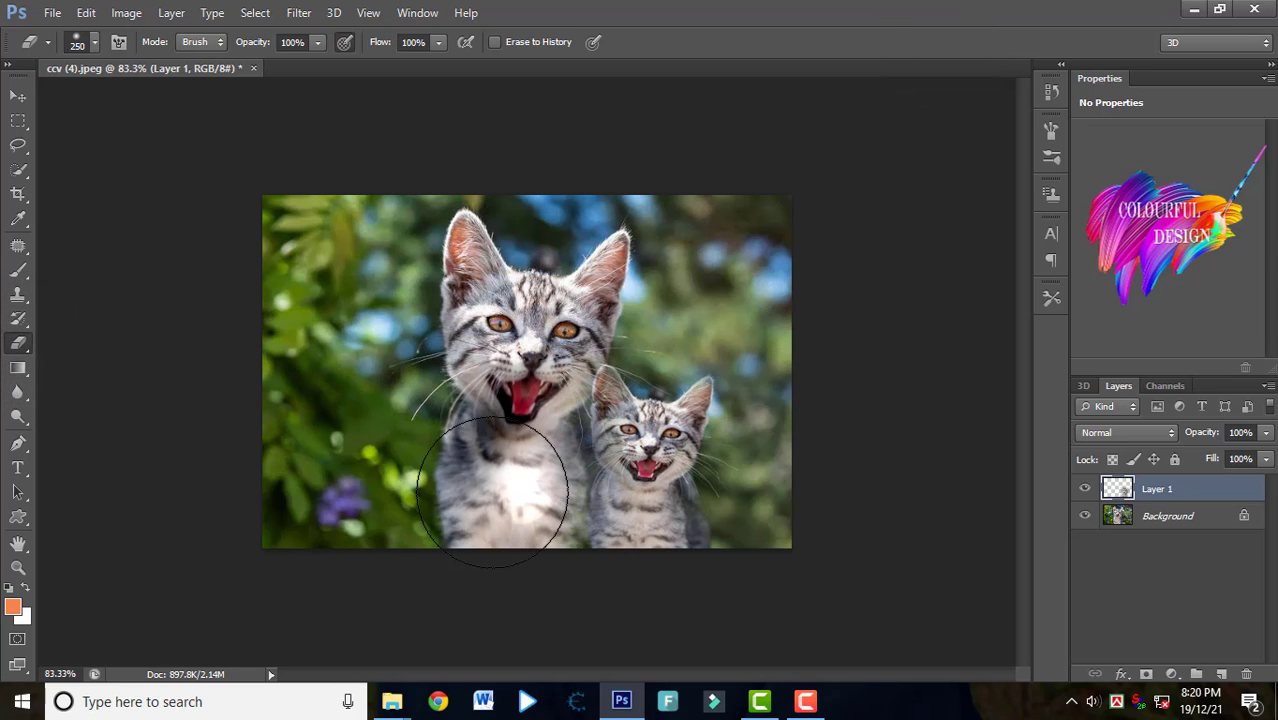
{"action": "left_click", "coordinate": [93, 42]}
{"action": "left_click", "coordinate": [93, 42]}
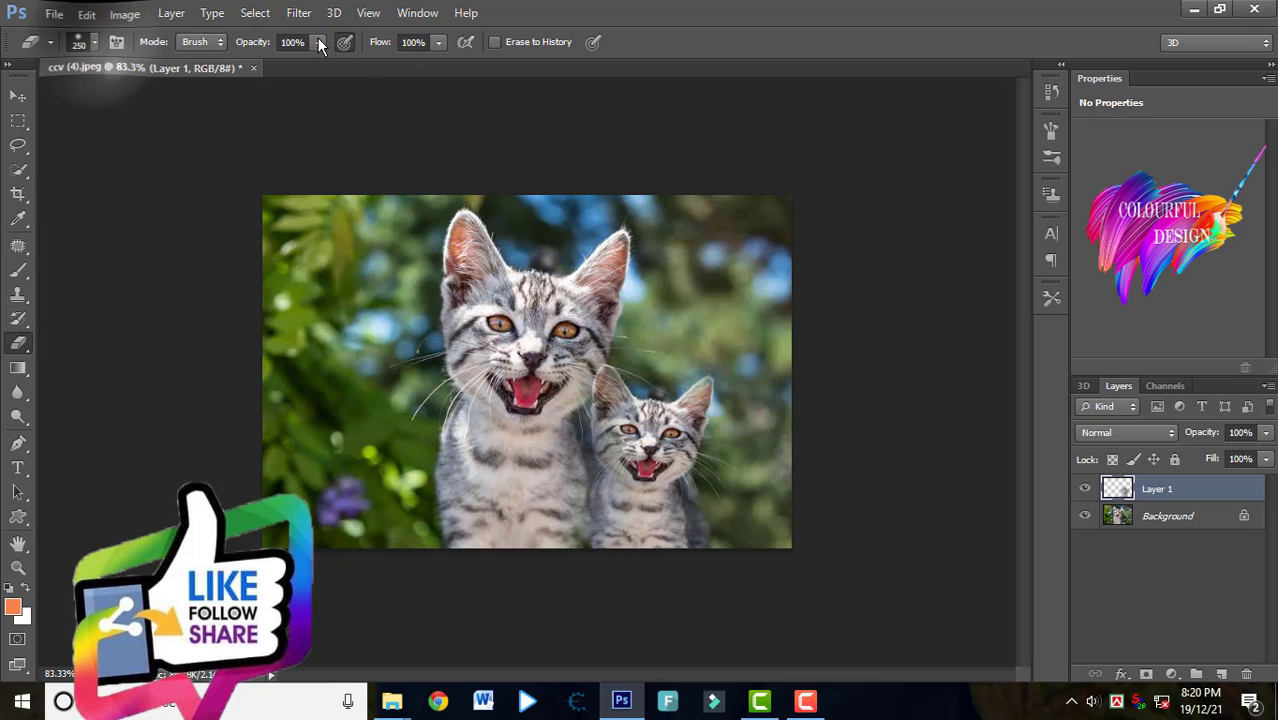
{"action": "left_click", "coordinate": [508, 518]}
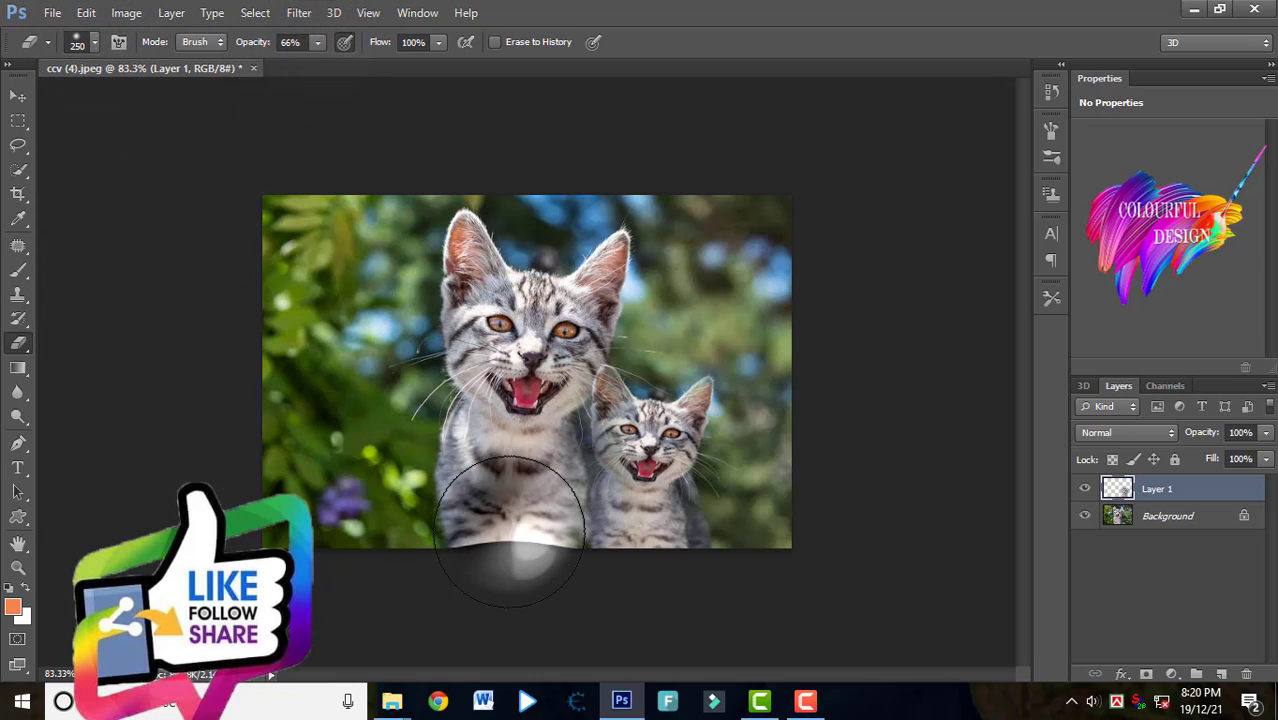
{"action": "left_click", "coordinate": [790, 485]}
{"action": "left_click", "coordinate": [682, 299]}
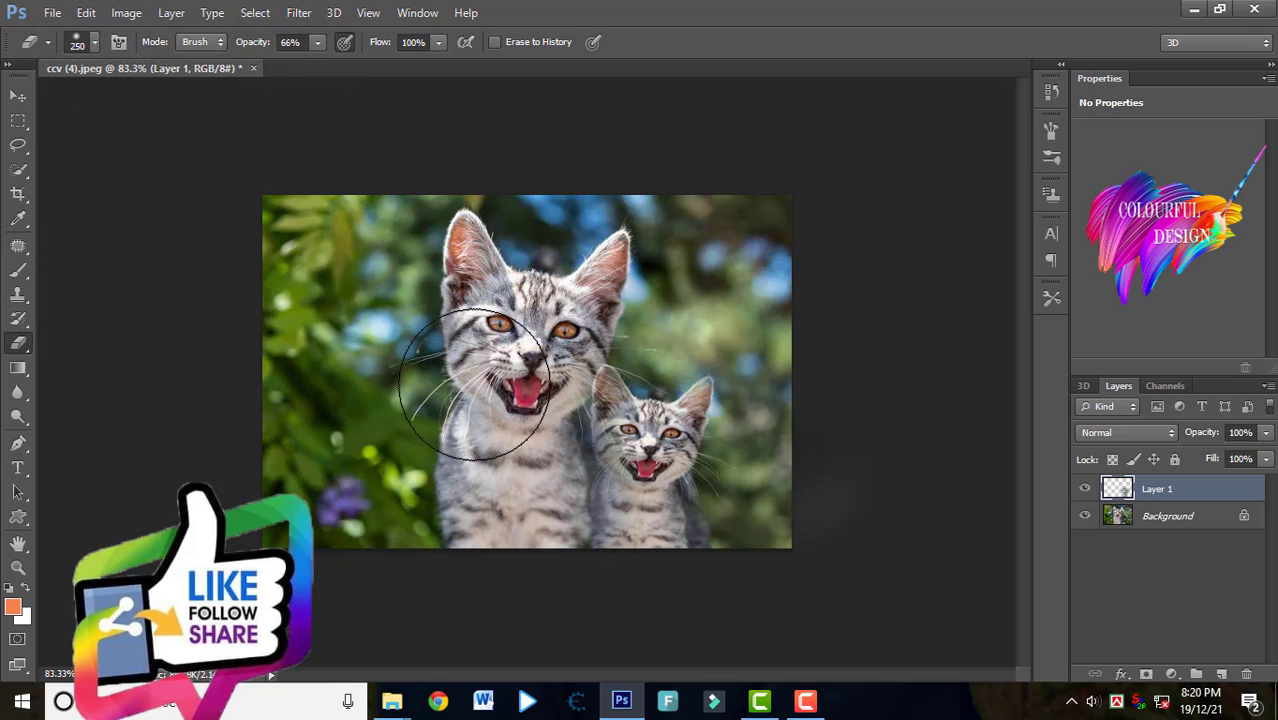
{"action": "left_click", "coordinate": [502, 412]}
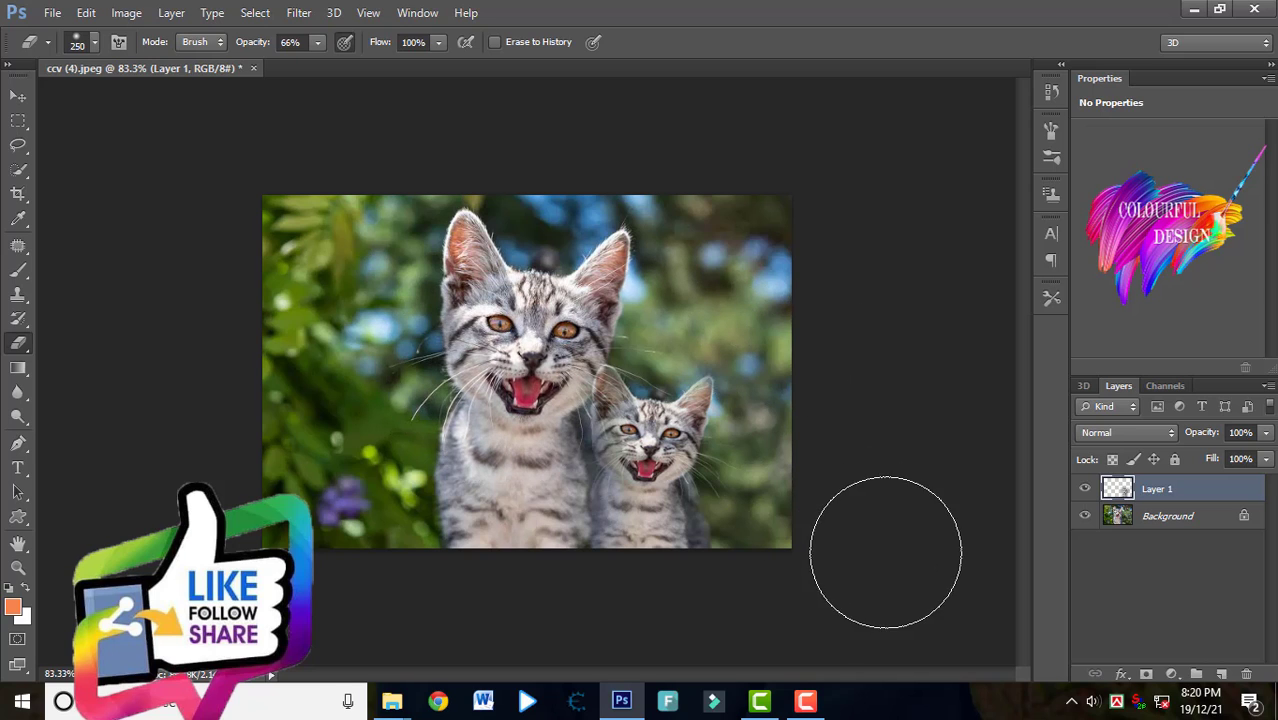
Step: Duplicate the Background layer, enlarge the copy to about 128% width and 125% height, and shift it left behind the small cat
{"action": "left_click", "coordinate": [1160, 516]}
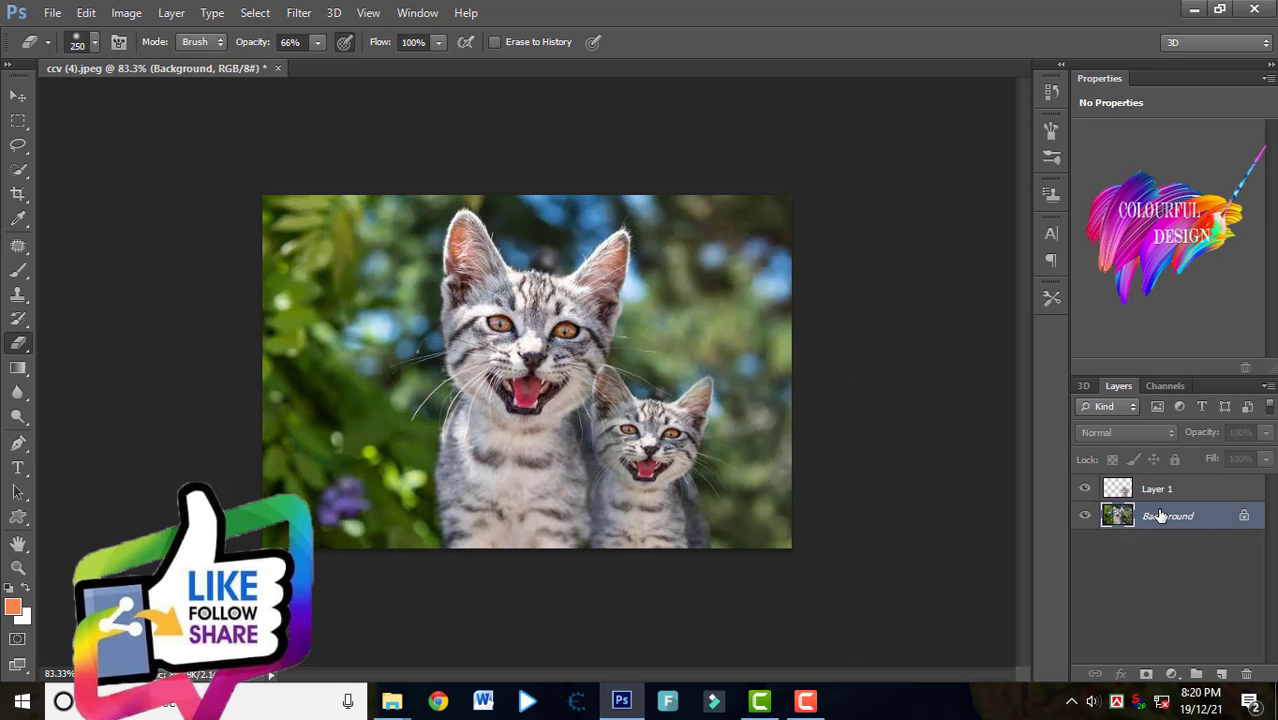
{"action": "key", "text": "ctrl+j"}
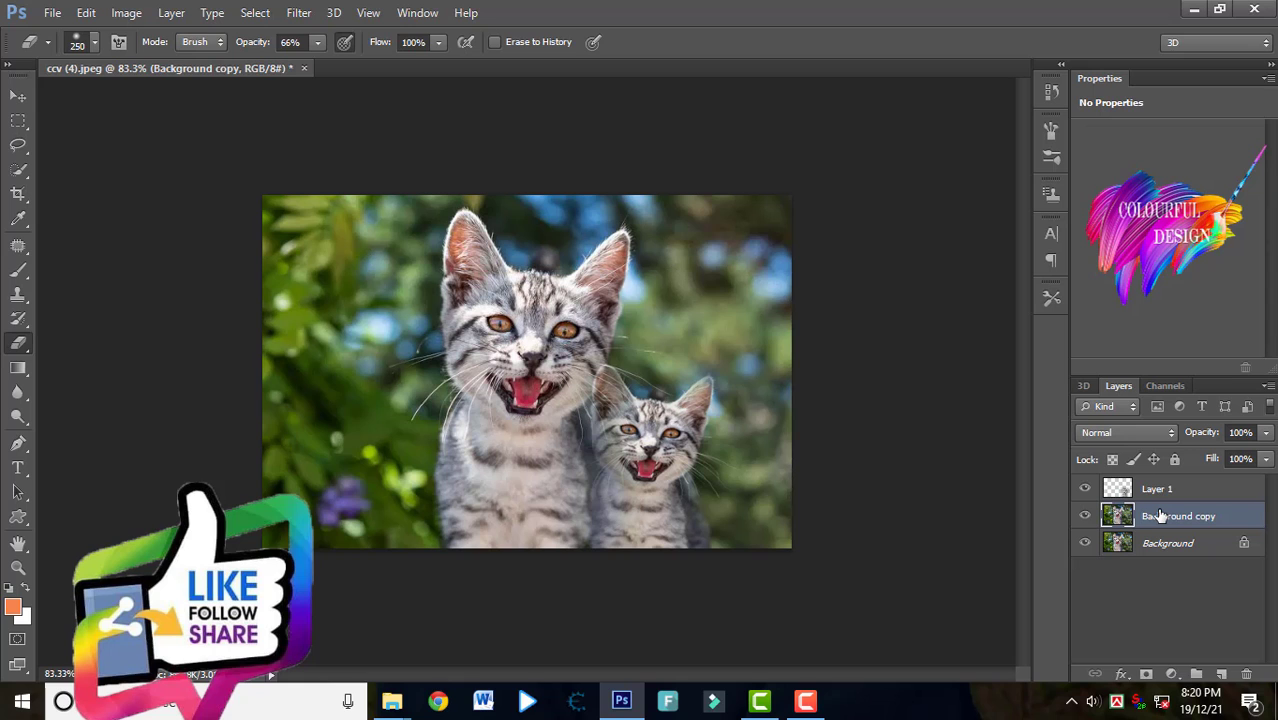
{"action": "key", "text": "ctrl+t"}
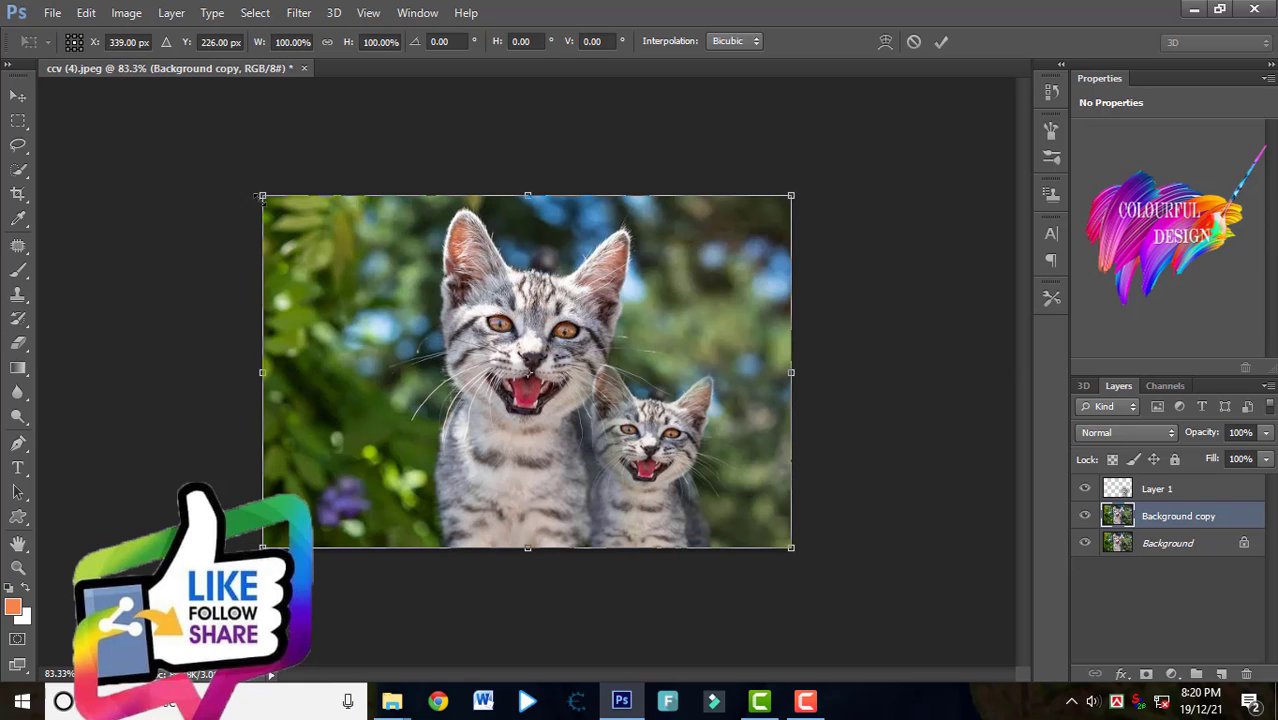
{"action": "left_click_drag", "start_coordinate": [262, 196], "coordinate": [115, 107]}
{"action": "left_click_drag", "start_coordinate": [320, 383], "coordinate": [270, 392]}
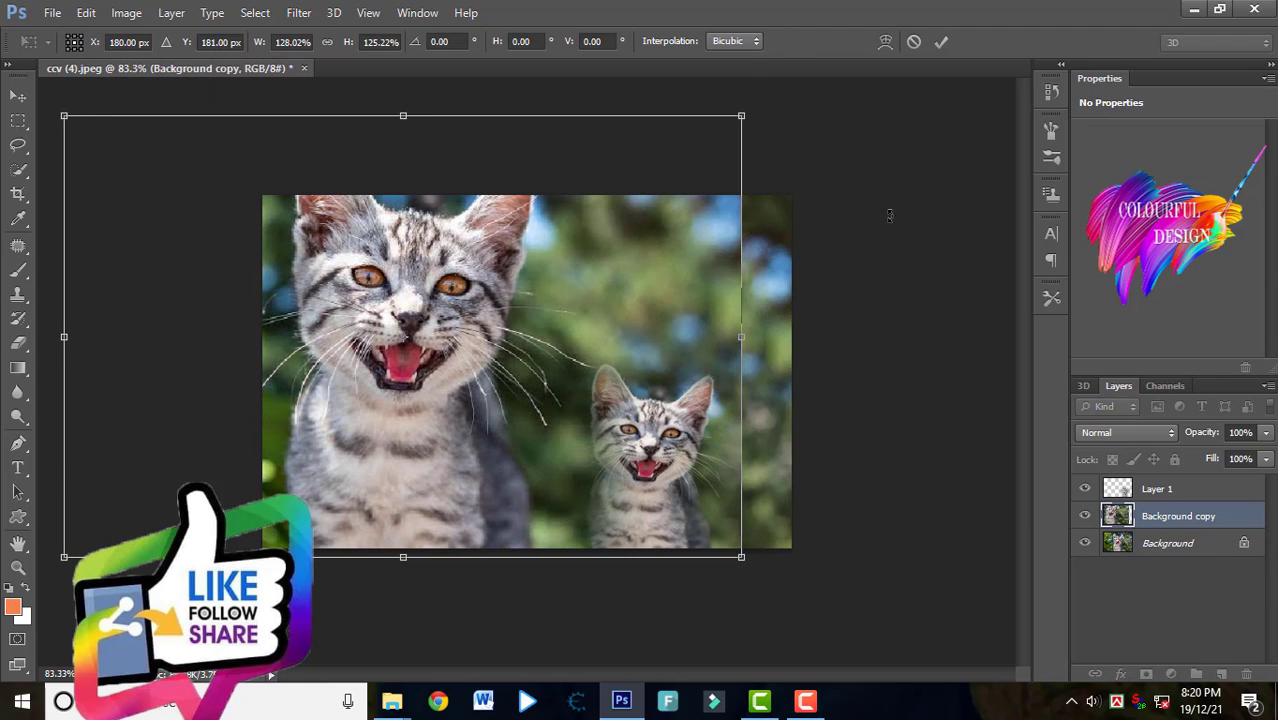
{"action": "left_click", "coordinate": [941, 44]}
{"action": "key", "text": "e"}
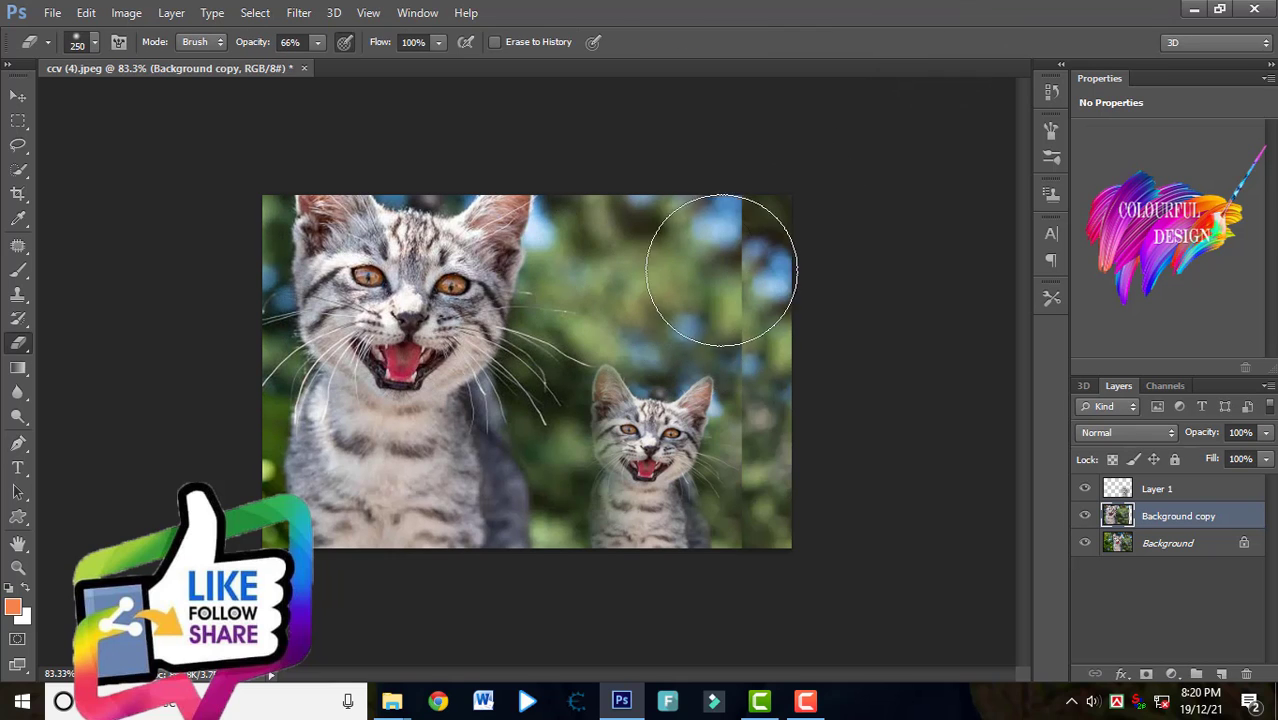
Step: Erase the enlarged Background copy's areas over the original cat and its straight edge, and shift the layer left to X 150 px
{"action": "mouse_move", "coordinate": [798, 185]}
{"action": "left_mouse_down"}
{"action": "mouse_move", "coordinate": [713, 371]}
{"action": "mouse_move", "coordinate": [707, 340]}
{"action": "mouse_move", "coordinate": [720, 343]}
{"action": "mouse_move", "coordinate": [714, 478]}
{"action": "mouse_move", "coordinate": [608, 313]}
{"action": "mouse_move", "coordinate": [591, 388]}
{"action": "mouse_move", "coordinate": [605, 367]}
{"action": "mouse_move", "coordinate": [608, 472]}
{"action": "mouse_move", "coordinate": [583, 540]}
{"action": "mouse_move", "coordinate": [586, 496]}
{"action": "mouse_move", "coordinate": [631, 491]}
{"action": "mouse_move", "coordinate": [601, 206]}
{"action": "mouse_move", "coordinate": [621, 218]}
{"action": "mouse_move", "coordinate": [590, 360]}
{"action": "mouse_move", "coordinate": [197, 459]}
{"action": "mouse_move", "coordinate": [201, 529]}
{"action": "mouse_move", "coordinate": [211, 343]}
{"action": "mouse_move", "coordinate": [190, 225]}
{"action": "left_mouse_up"}
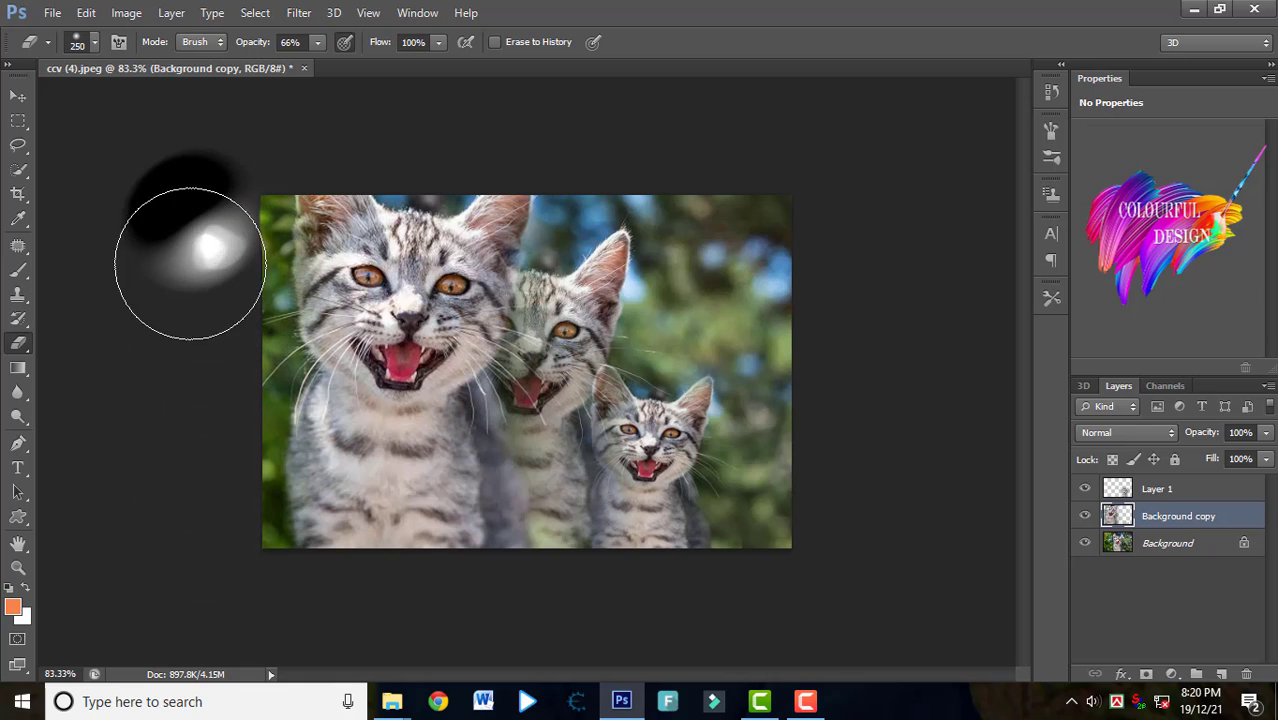
{"action": "key", "text": "ctrl+t"}
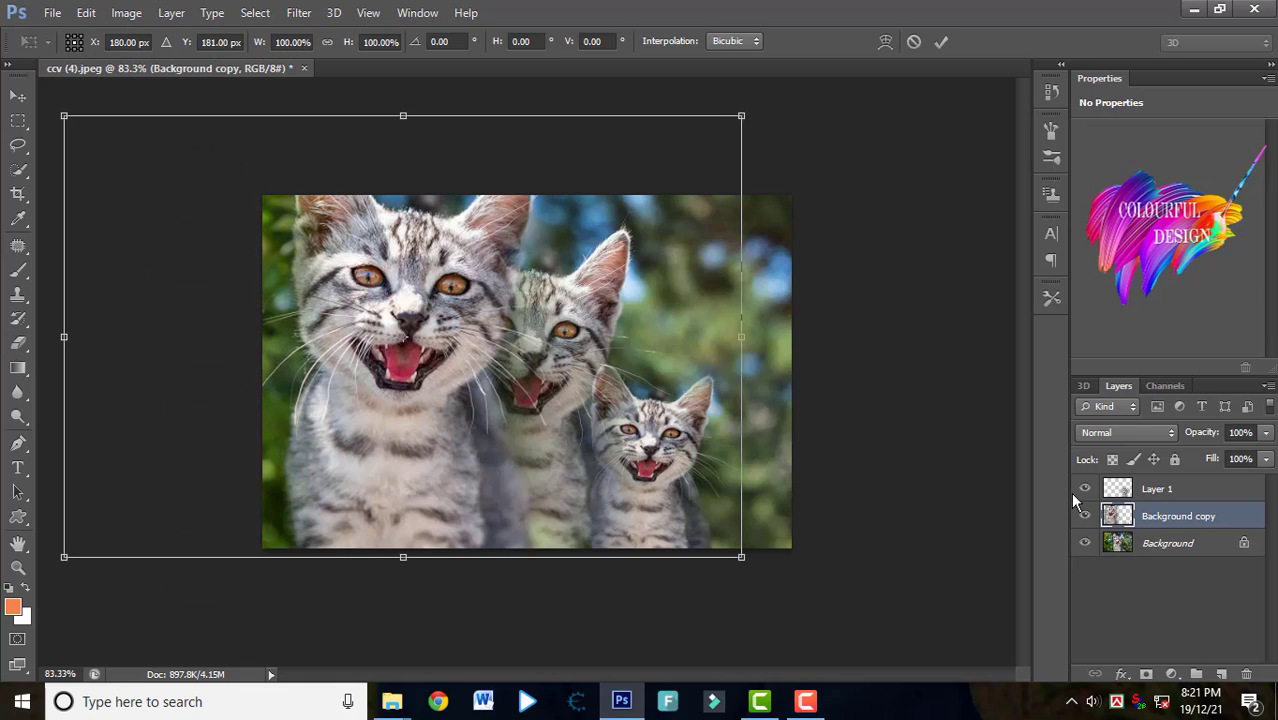
{"action": "mouse_move", "coordinate": [676, 510]}
{"action": "left_mouse_down"}
{"action": "mouse_move", "coordinate": [614, 520]}
{"action": "mouse_move", "coordinate": [654, 502]}
{"action": "left_mouse_up"}
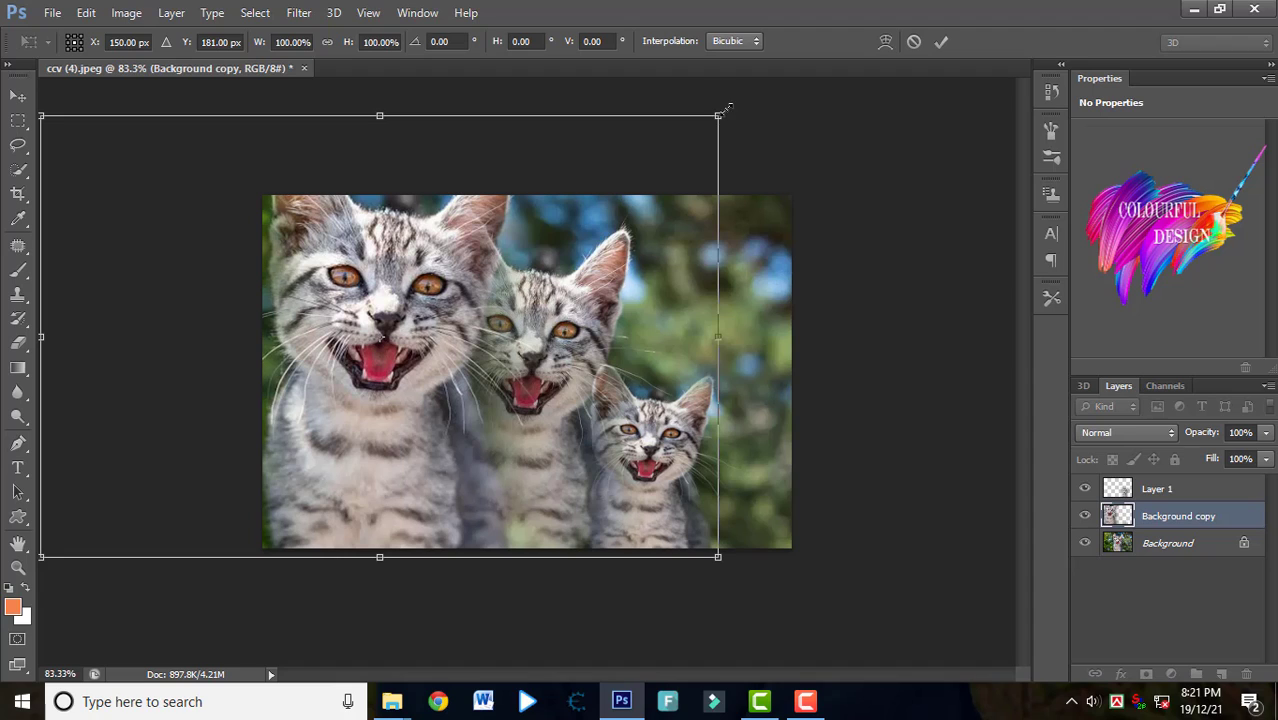
{"action": "left_click", "coordinate": [936, 43]}
{"action": "key", "text": "e"}
Step: Convert the locked Background layer into a regular layer named Layer 0
{"action": "left_click", "coordinate": [1160, 546]}
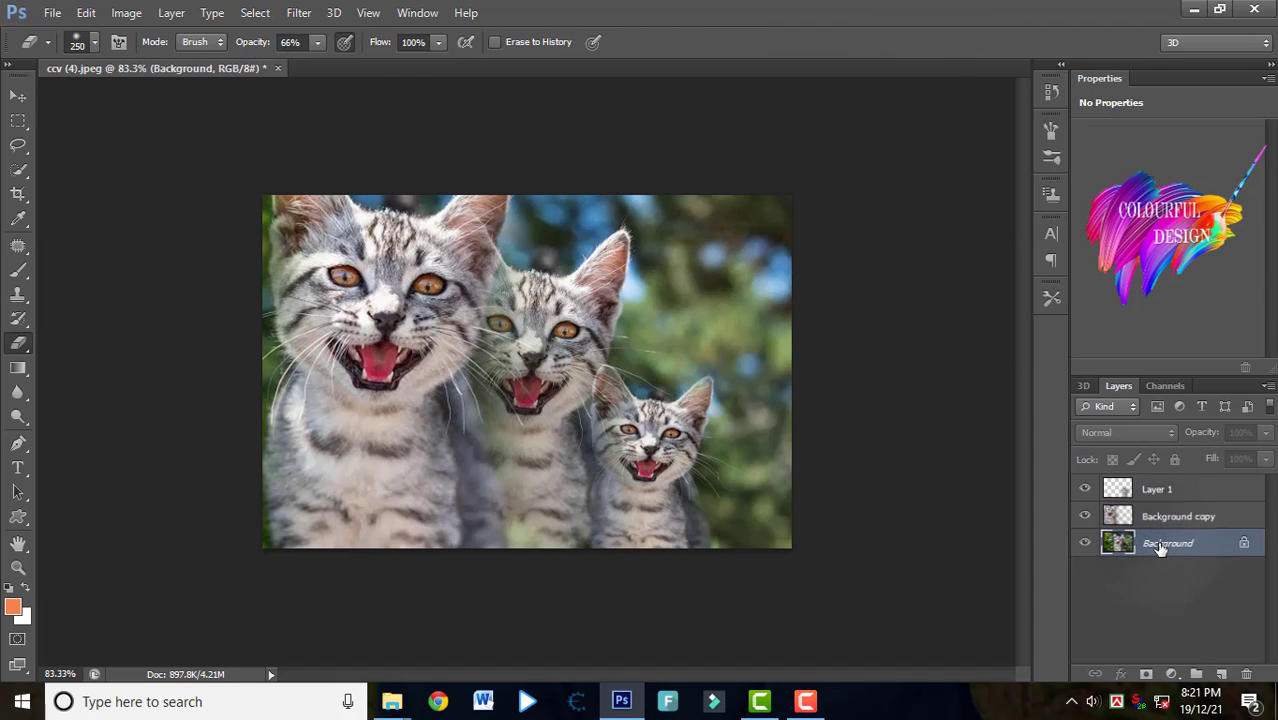
{"action": "right_click", "coordinate": [1168, 543]}
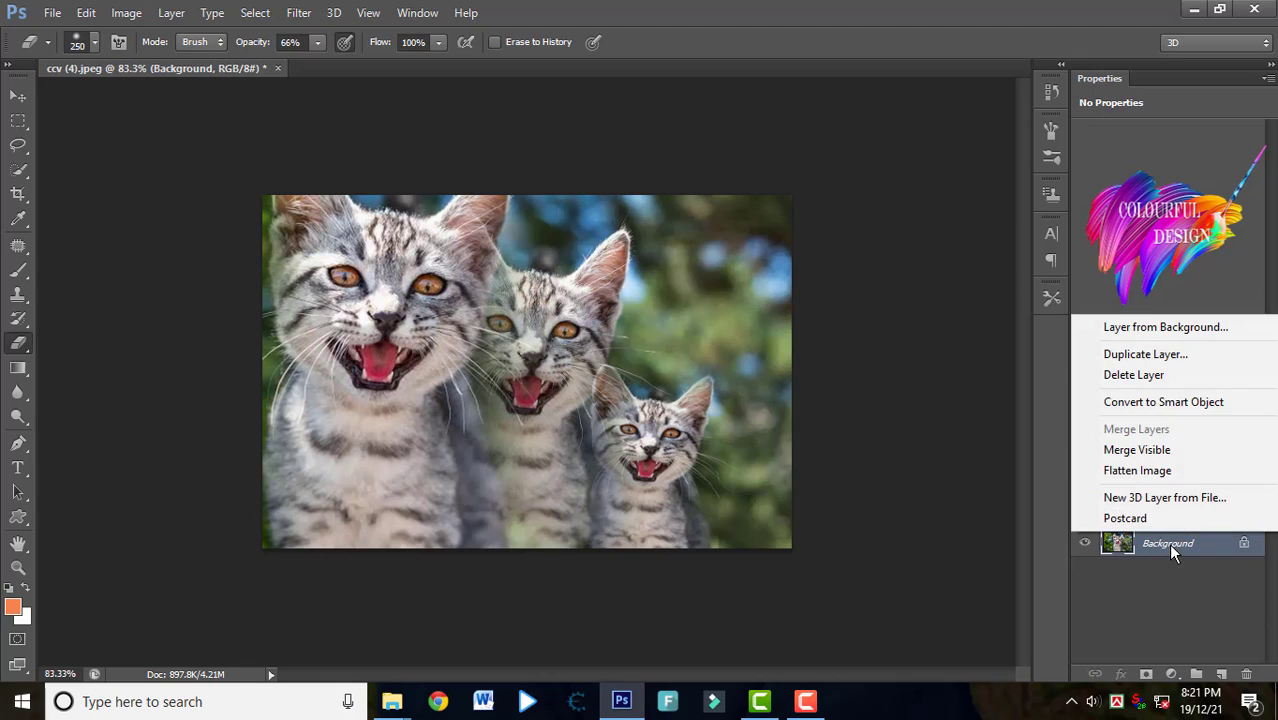
{"action": "left_click", "coordinate": [1167, 328]}
{"action": "left_click", "coordinate": [795, 224]}
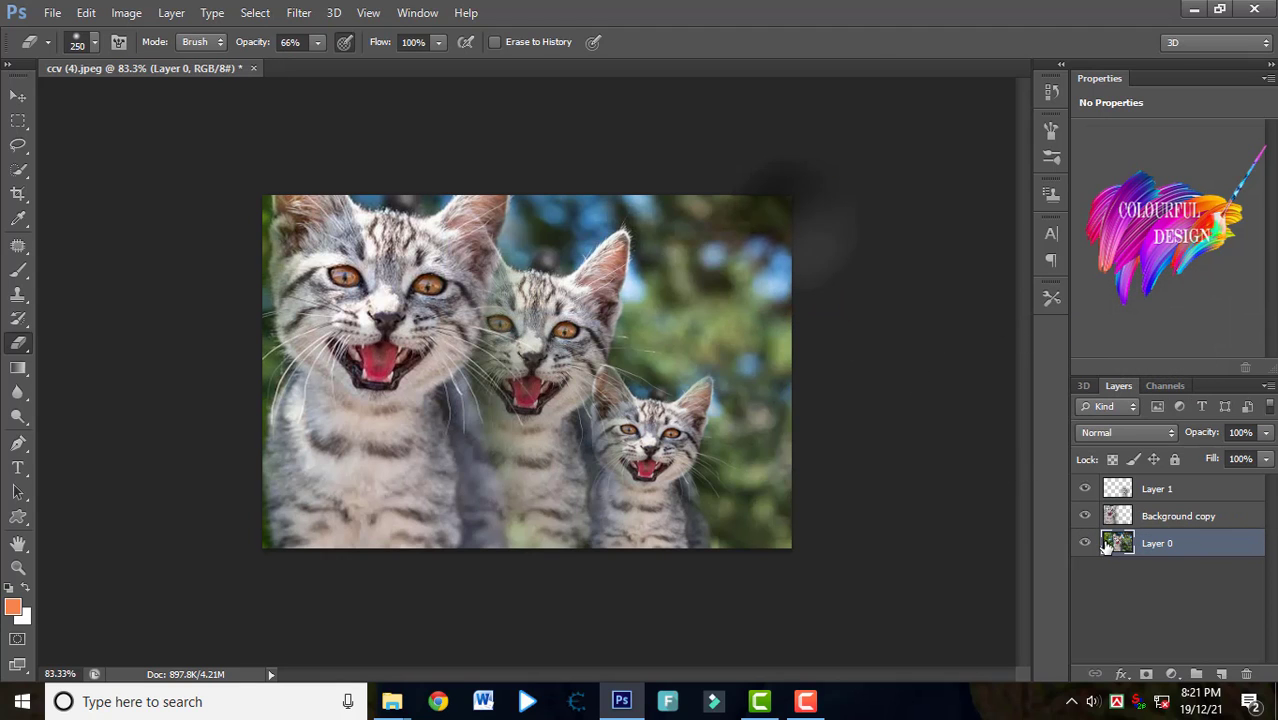
{"action": "key", "text": "ctrl+t"}
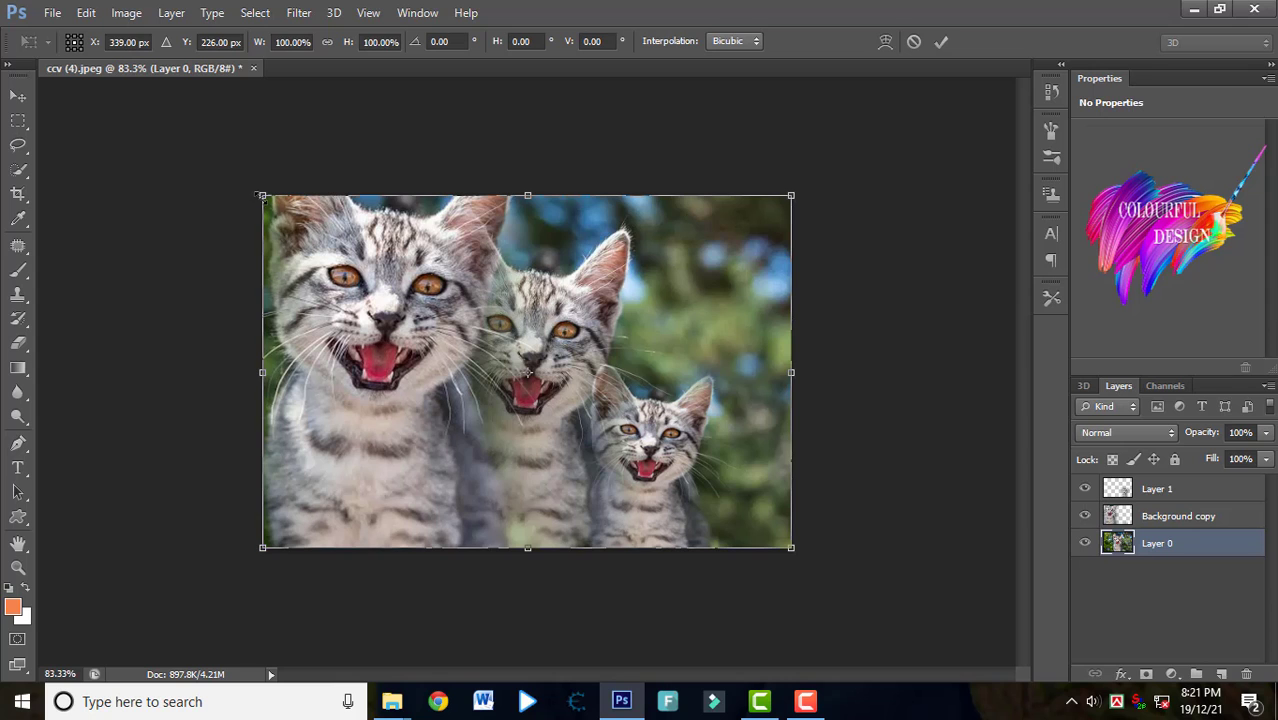
{"action": "mouse_move", "coordinate": [262, 195]}
{"action": "left_mouse_down"}
{"action": "mouse_move", "coordinate": [272, 188]}
{"action": "mouse_move", "coordinate": [260, 195]}
{"action": "left_mouse_up"}
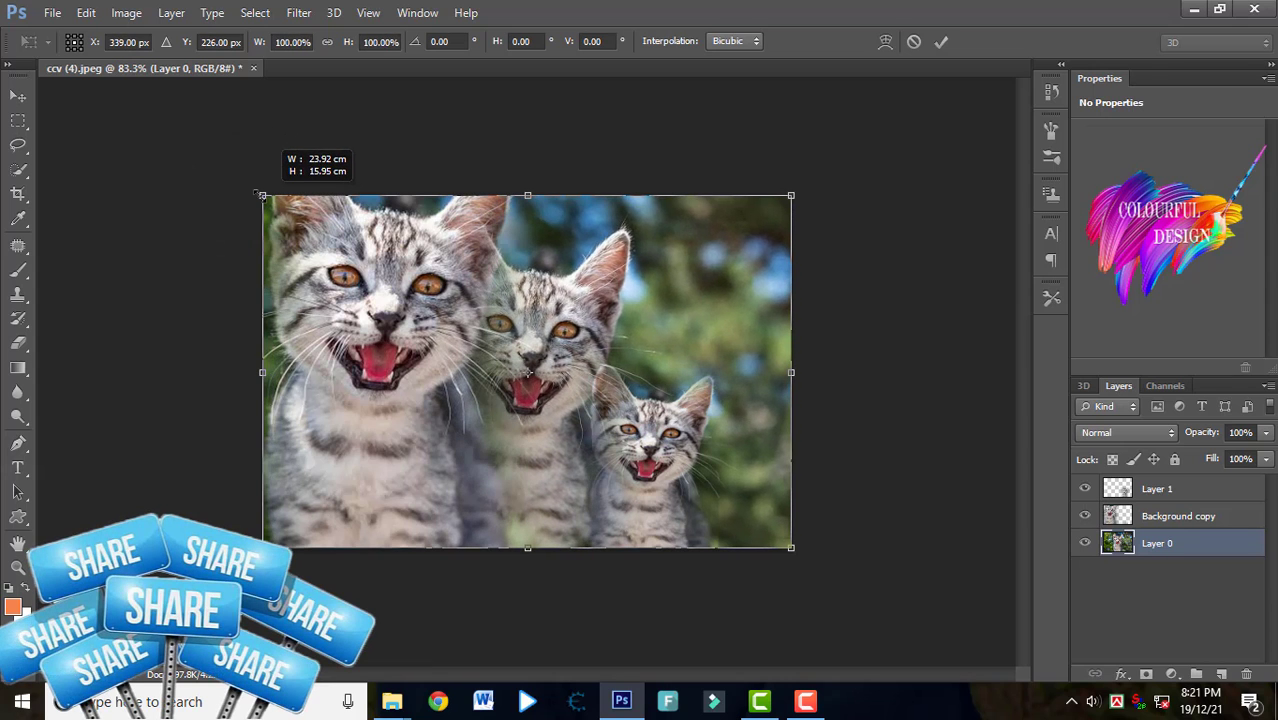
{"action": "left_click", "coordinate": [940, 42]}
{"action": "key", "text": "e"}
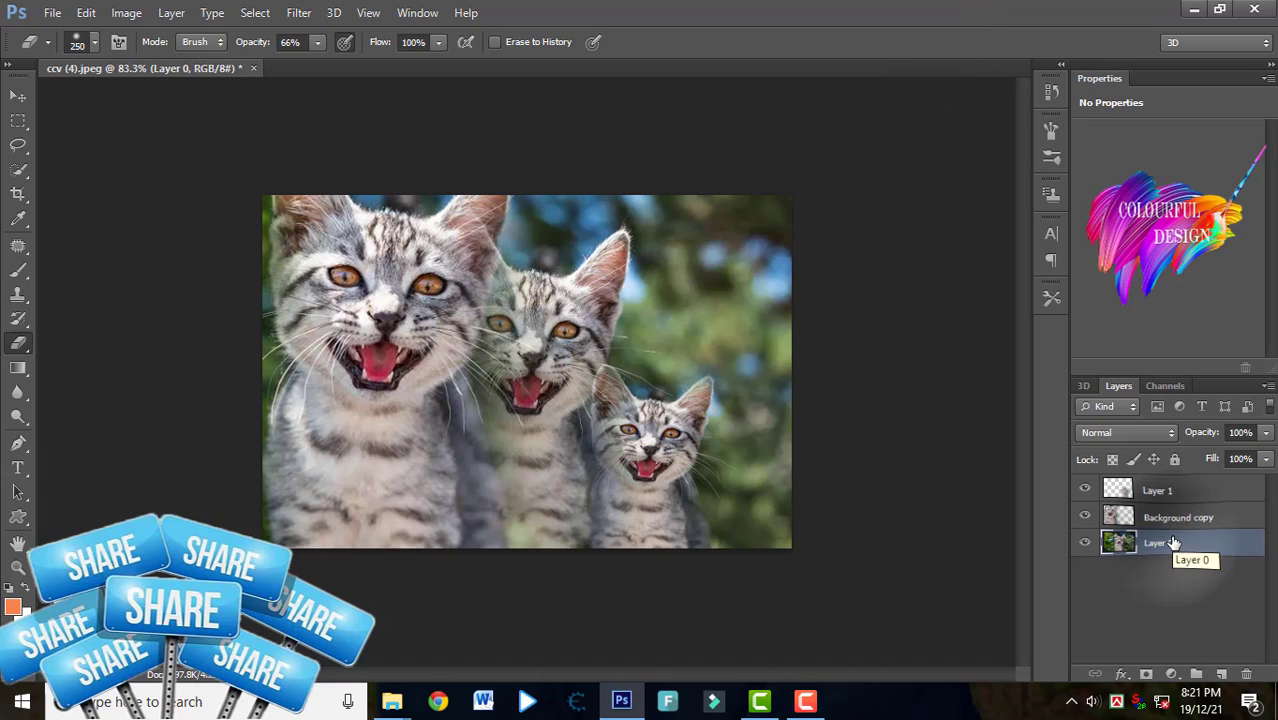
Step: Duplicate Layer 0 with all other layers hidden, and select the whole cat on the copy with Quick Selection
{"action": "key", "text": "ctrl+j"}
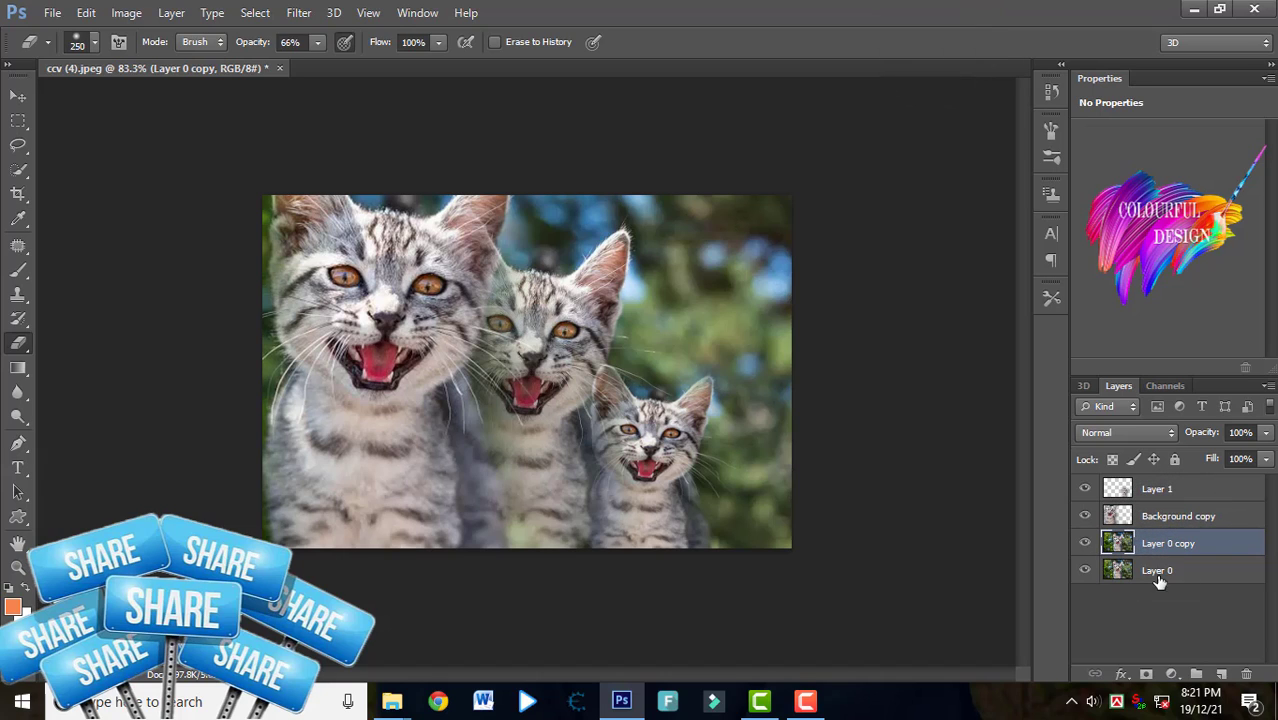
{"action": "left_click", "coordinate": [1085, 543], "text": "alt"}
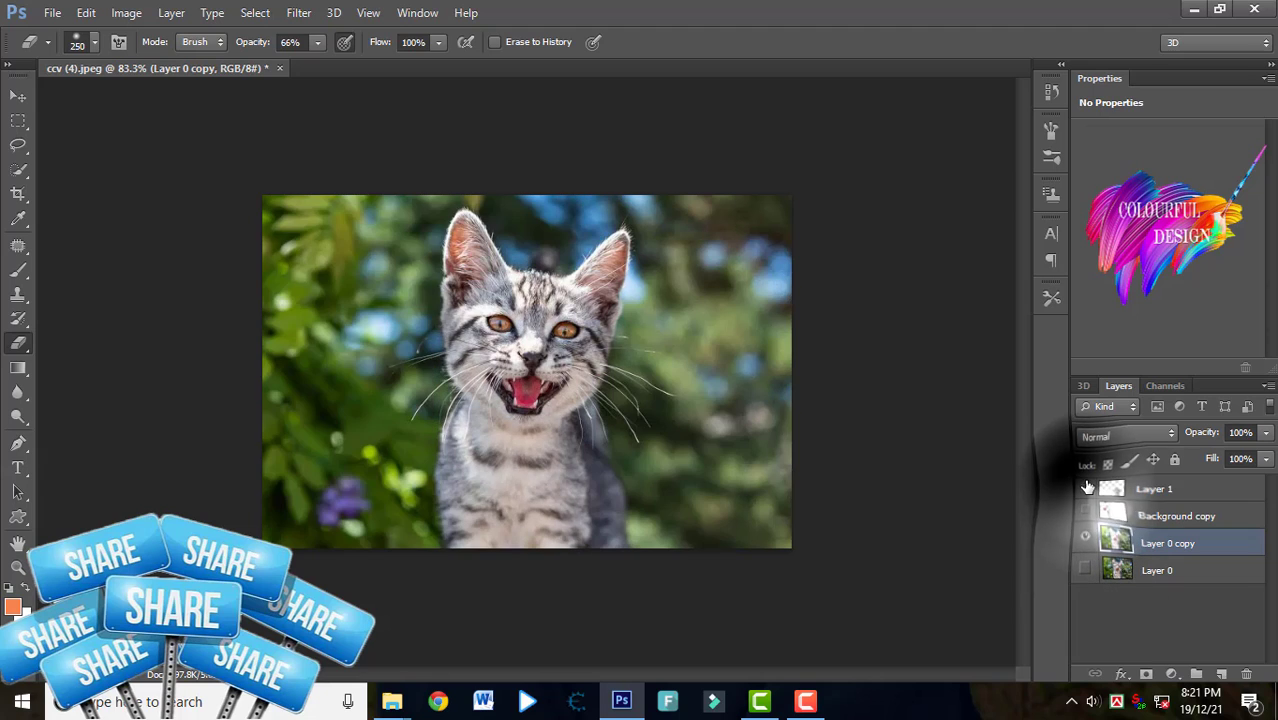
{"action": "left_click", "coordinate": [18, 170]}
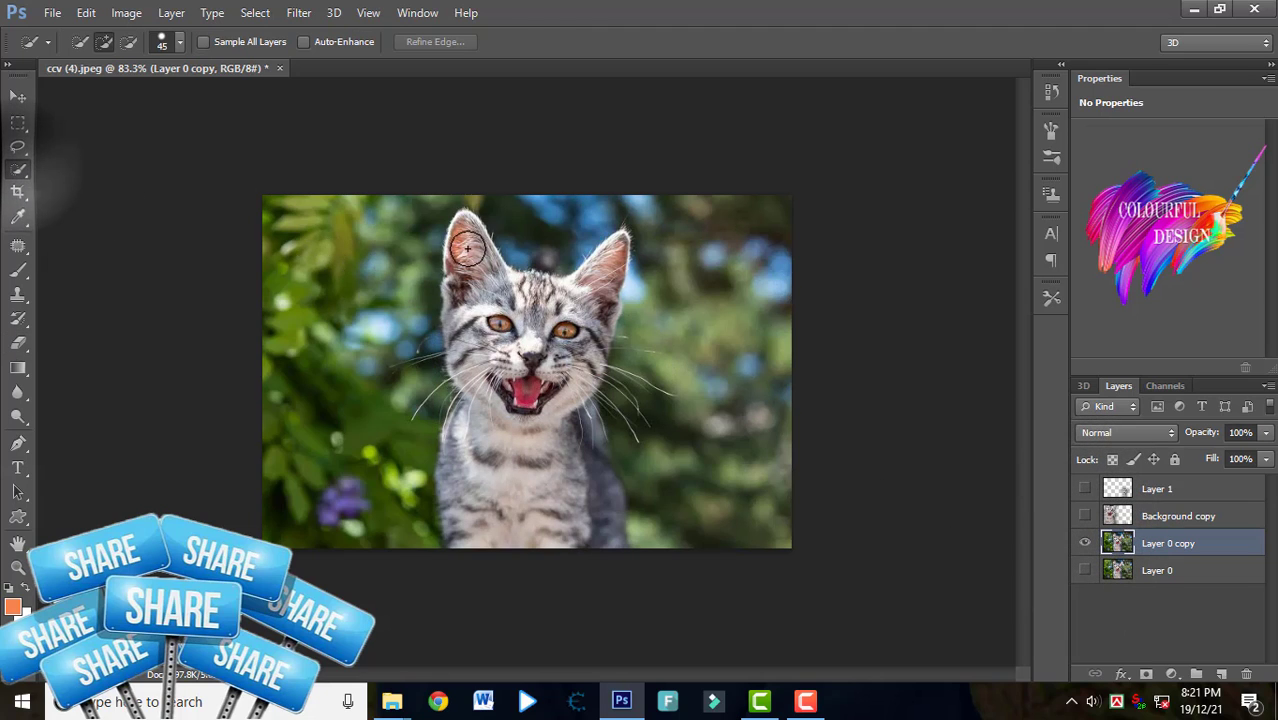
{"action": "mouse_move", "coordinate": [467, 248]}
{"action": "left_mouse_down"}
{"action": "mouse_move", "coordinate": [529, 375]}
{"action": "mouse_move", "coordinate": [594, 290]}
{"action": "mouse_move", "coordinate": [564, 366]}
{"action": "left_mouse_up"}
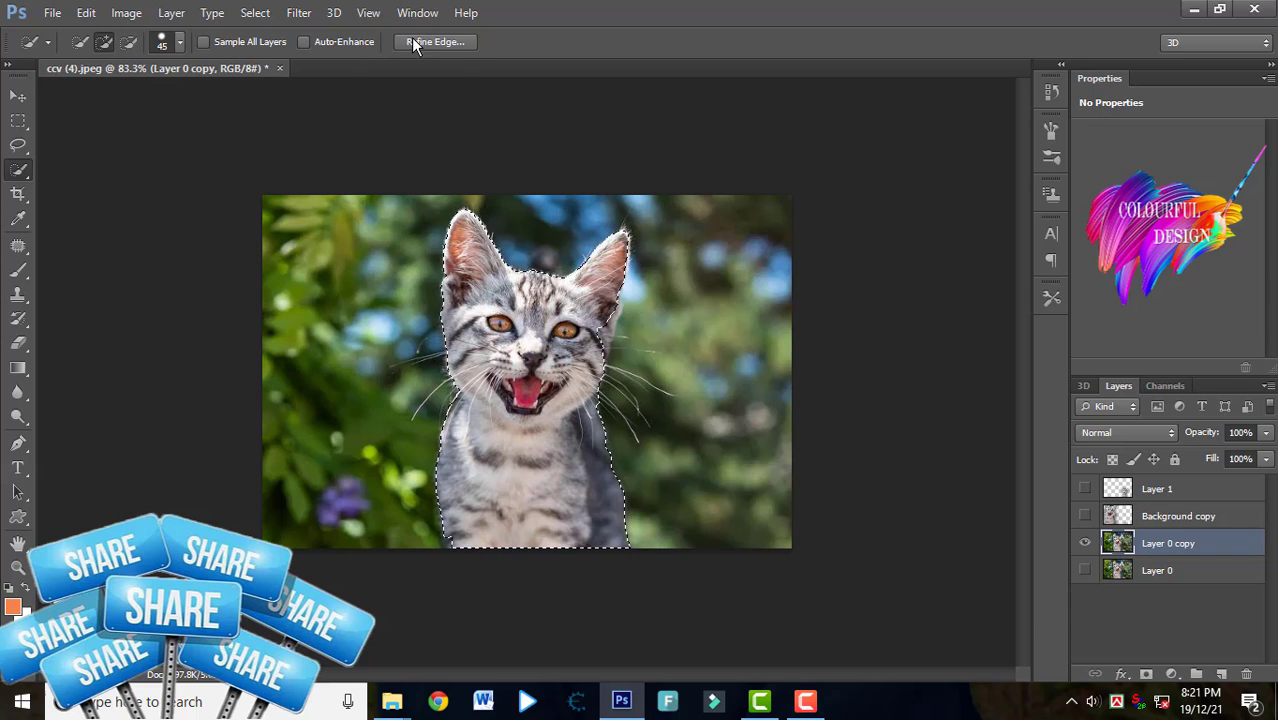
Step: Refine the cat selection's edge around the whiskers on both sides of the face, outputting to a selection
{"action": "left_click", "coordinate": [415, 45]}
{"action": "mouse_move", "coordinate": [417, 377]}
{"action": "left_mouse_down"}
{"action": "mouse_move", "coordinate": [430, 350]}
{"action": "mouse_move", "coordinate": [437, 394]}
{"action": "mouse_move", "coordinate": [433, 378]}
{"action": "left_mouse_up"}
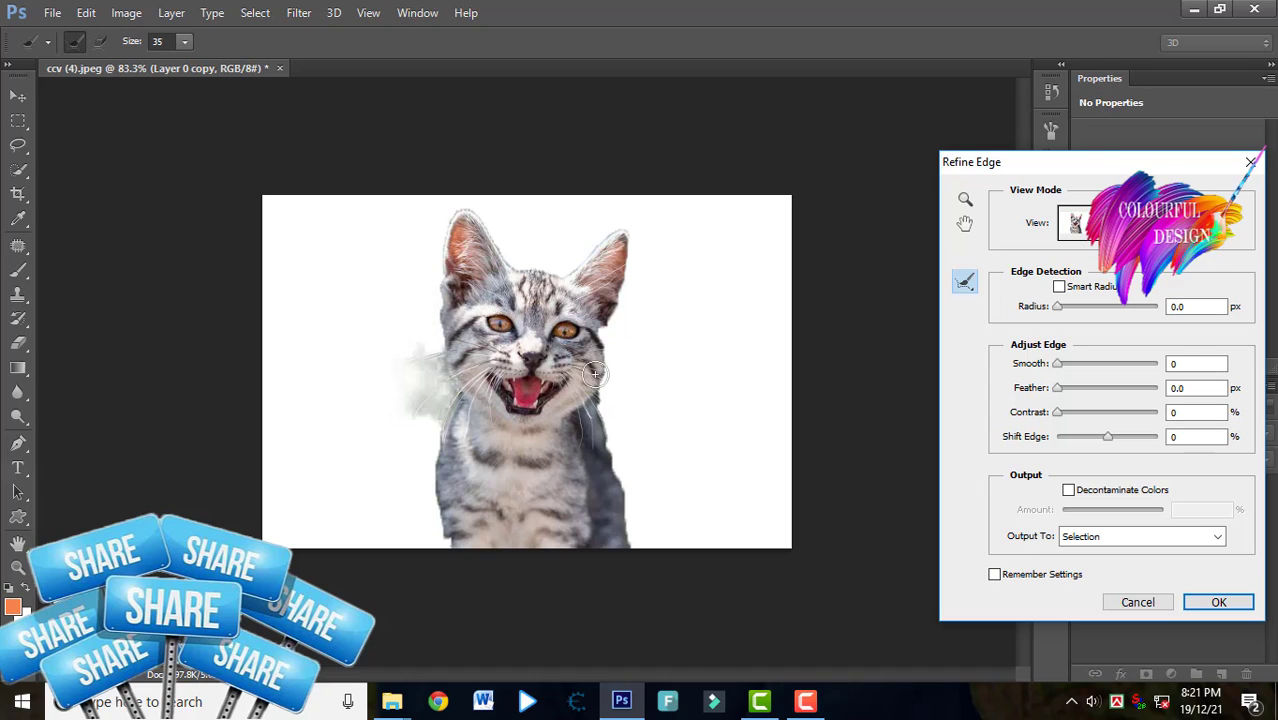
{"action": "mouse_move", "coordinate": [595, 374]}
{"action": "left_mouse_down"}
{"action": "mouse_move", "coordinate": [637, 392]}
{"action": "mouse_move", "coordinate": [602, 401]}
{"action": "mouse_move", "coordinate": [610, 376]}
{"action": "mouse_move", "coordinate": [604, 443]}
{"action": "left_mouse_up"}
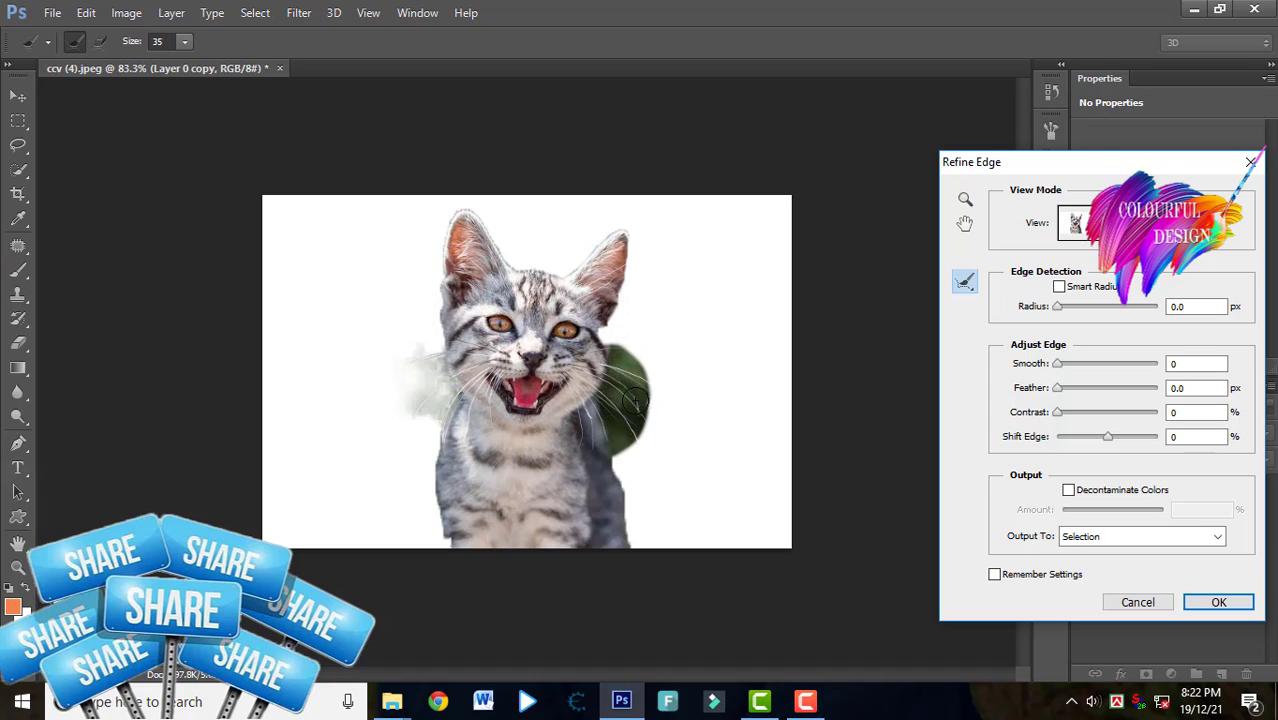
{"action": "left_click_drag", "start_coordinate": [635, 401], "coordinate": [628, 445]}
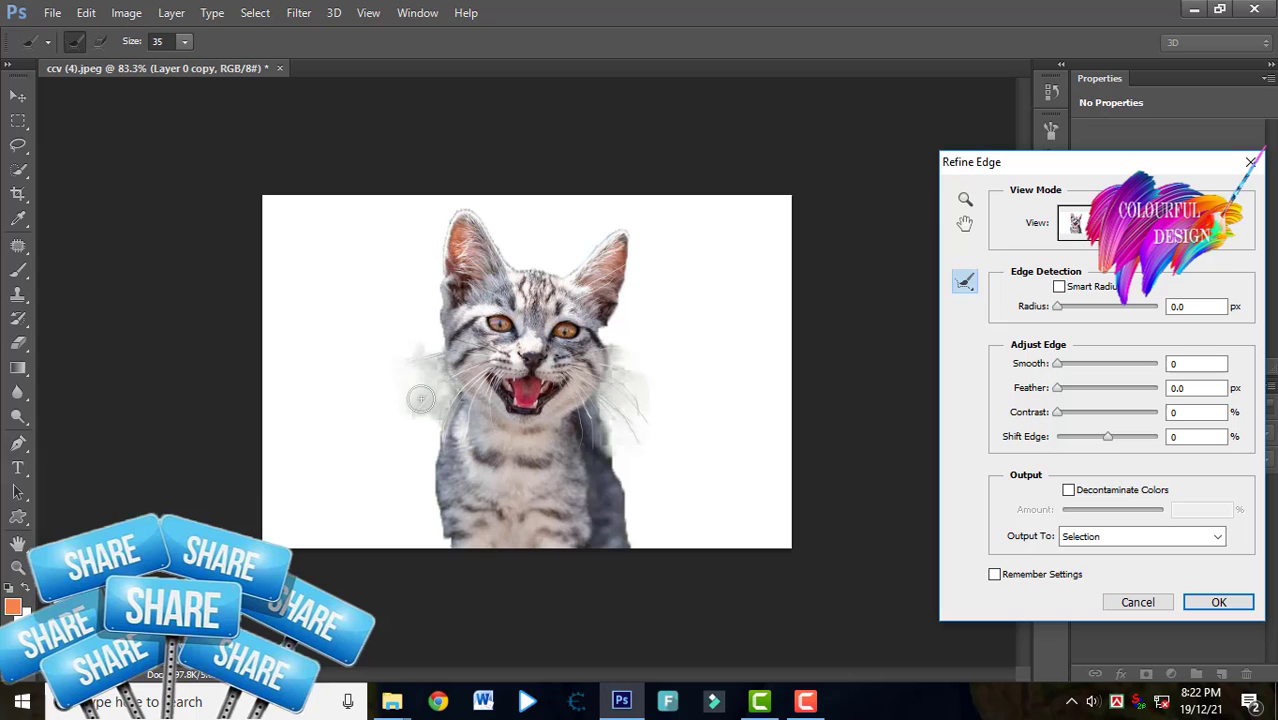
{"action": "left_click", "coordinate": [1220, 603]}
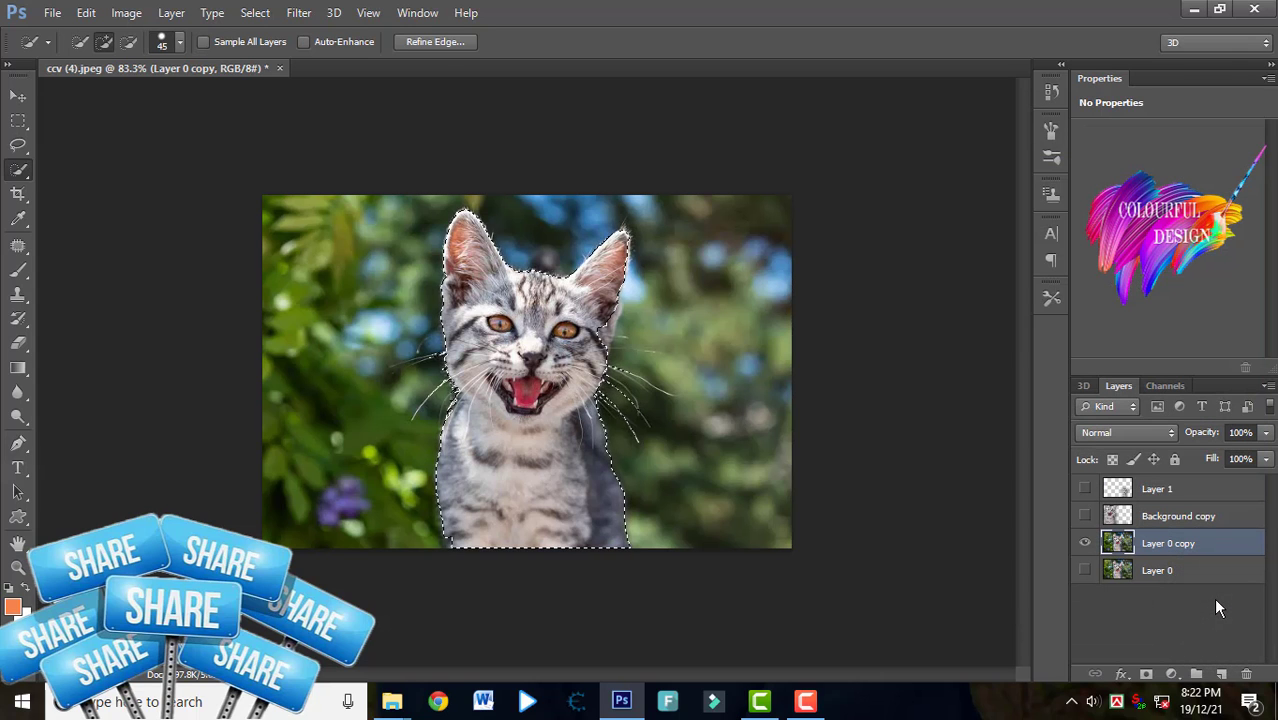
Step: Copy the selected cat to a new layer and, with all layers shown, place it directly below Layer 1
{"action": "key", "text": "ctrl+j"}
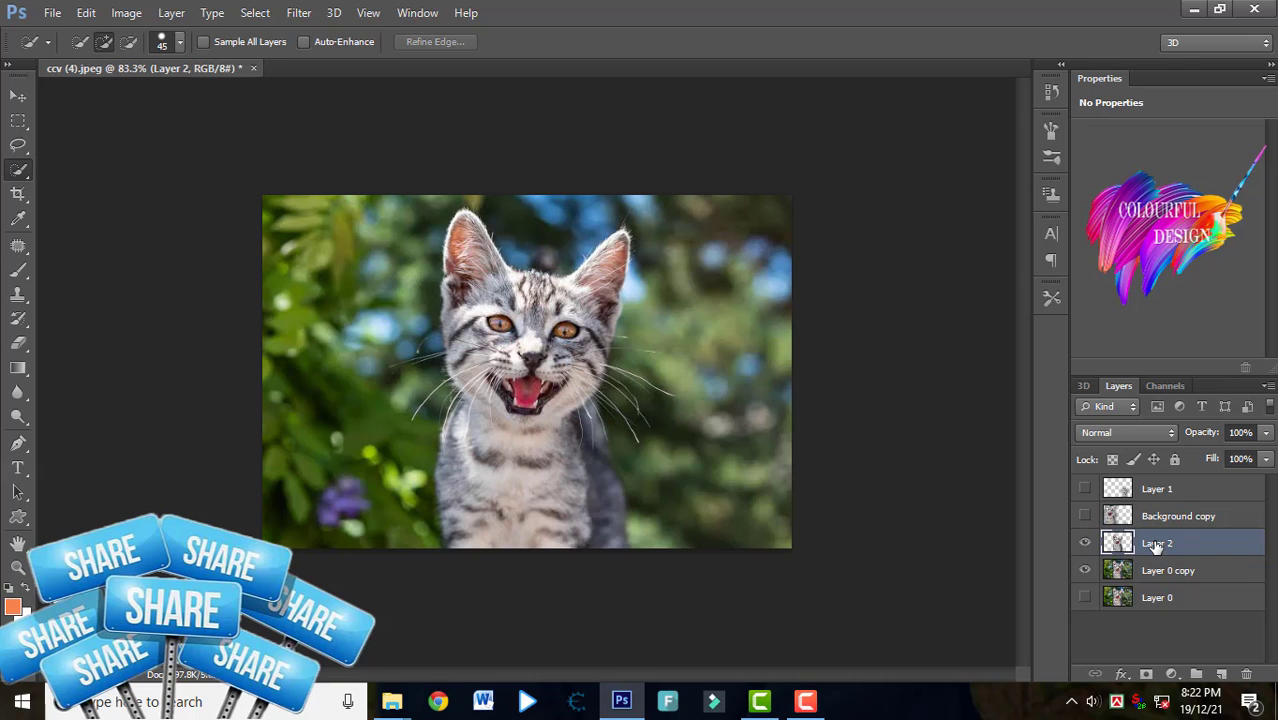
{"action": "left_click", "coordinate": [1085, 515]}
{"action": "left_click", "coordinate": [1085, 488]}
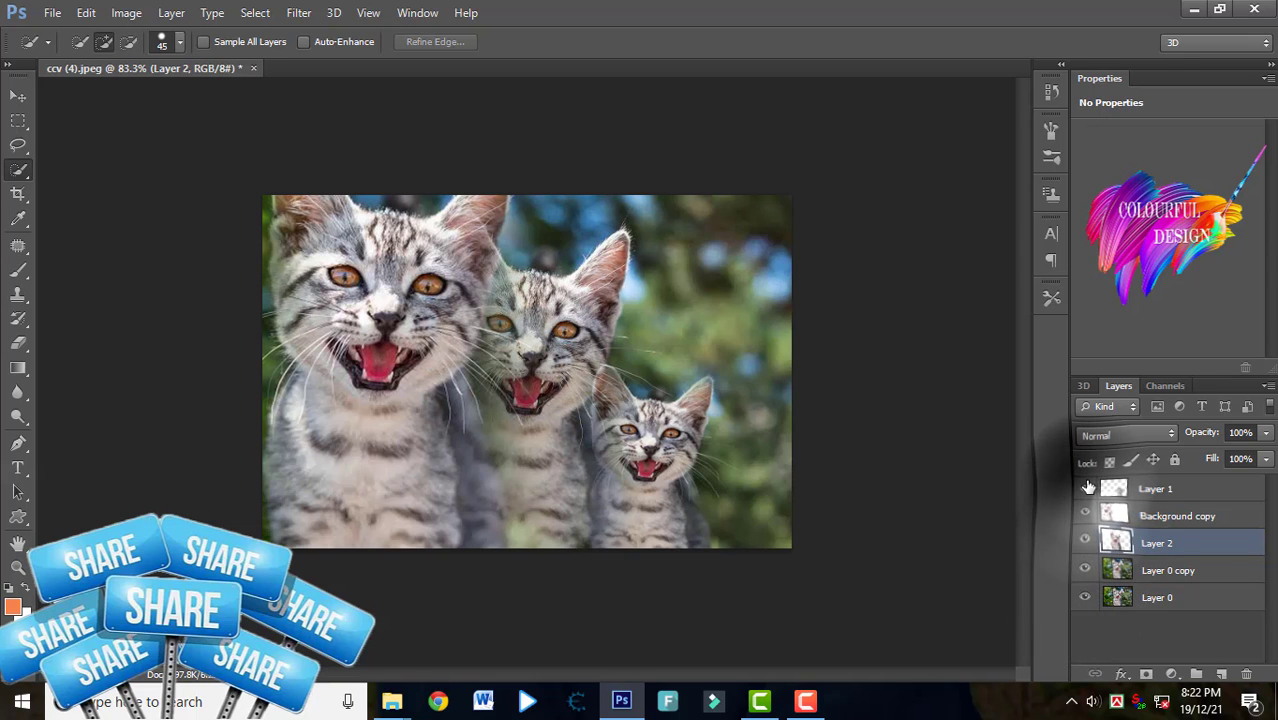
{"action": "left_click_drag", "start_coordinate": [1158, 553], "coordinate": [1147, 492]}
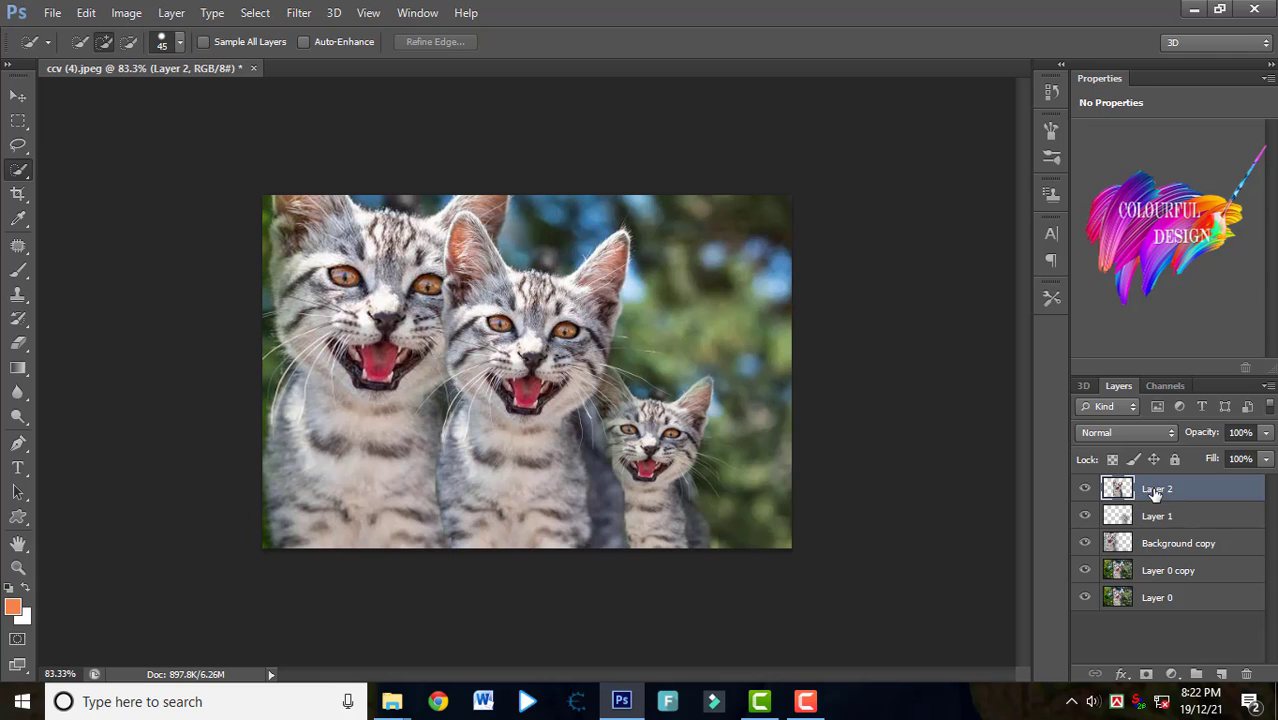
{"action": "left_click_drag", "start_coordinate": [1155, 491], "coordinate": [1147, 555]}
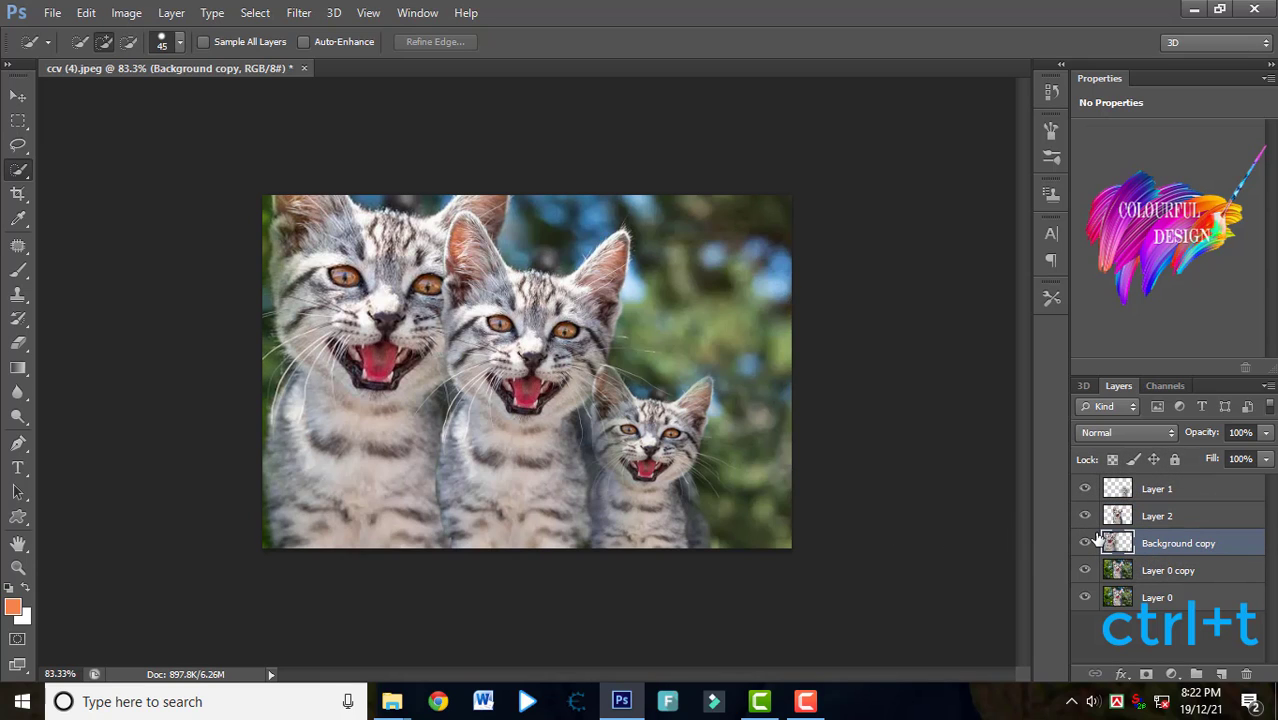
Step: Scale the Background copy layer to about 102% width and 96% height, keeping its lower edge in place
{"action": "key", "text": "ctrl+t"}
{"action": "left_click_drag", "start_coordinate": [46, 114], "coordinate": [30, 140]}
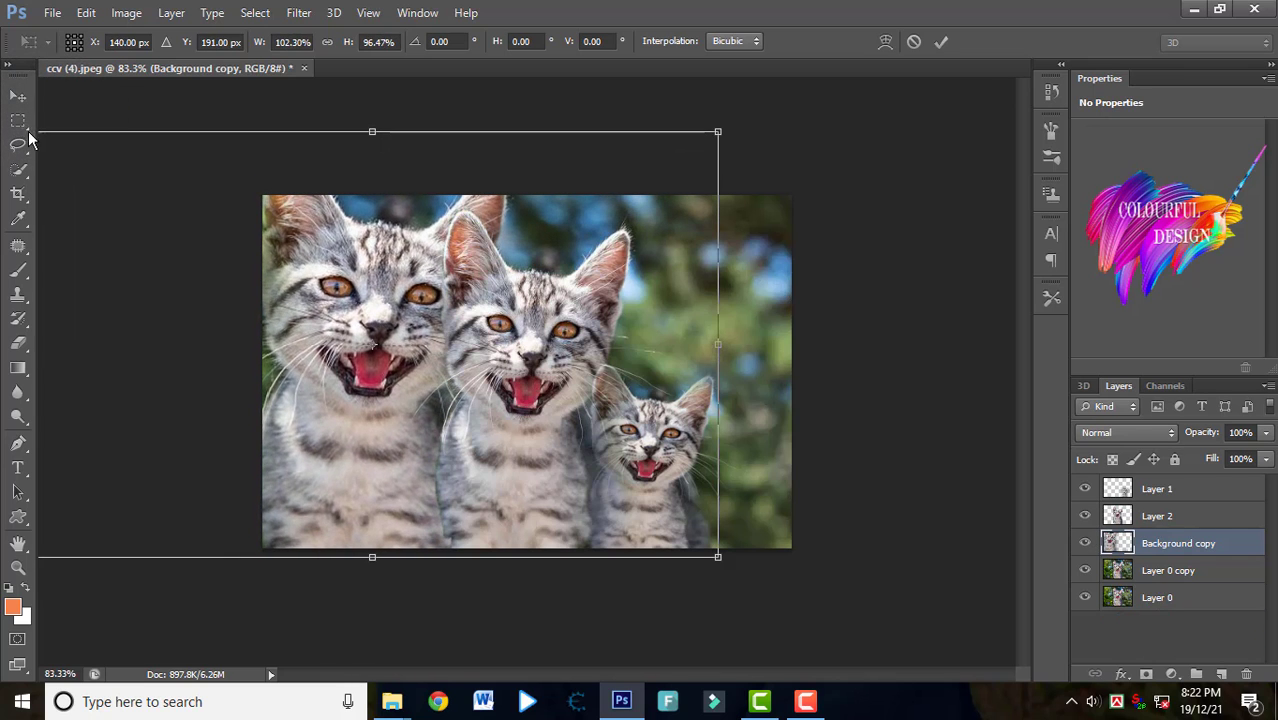
{"action": "left_click", "coordinate": [941, 41]}
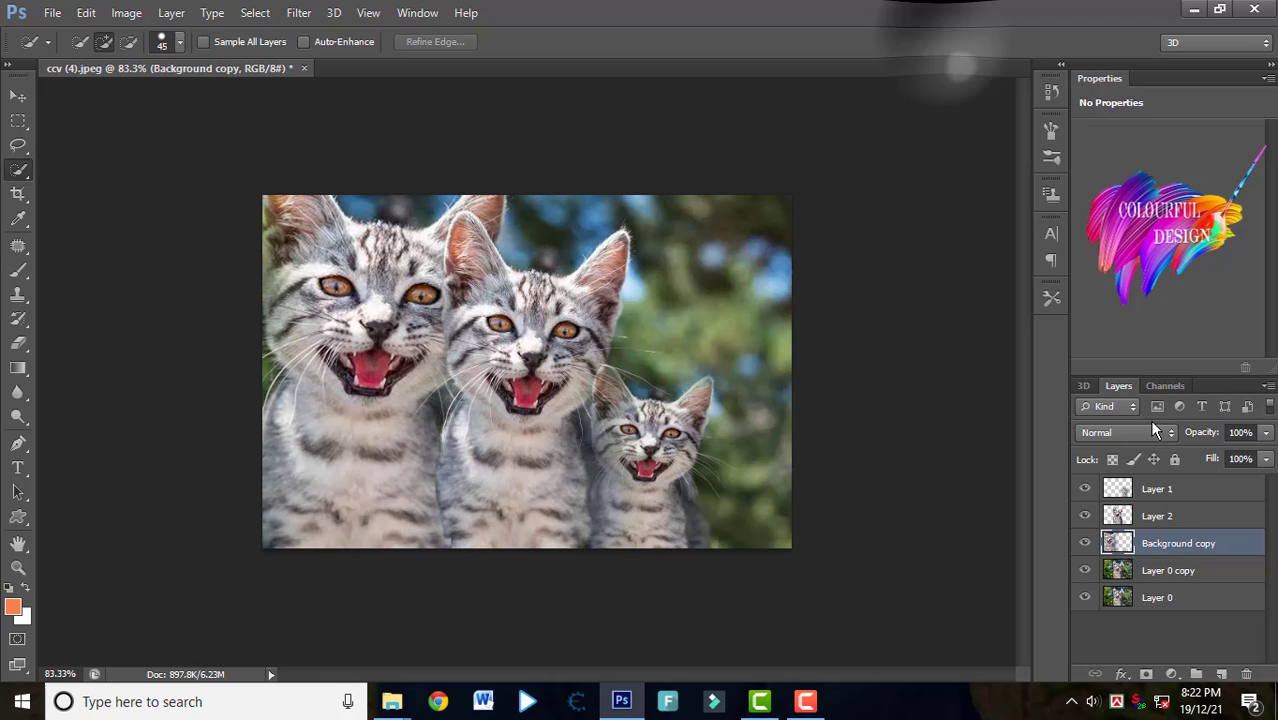
Step: Reduce the middle cat on Layer 2 to about 91% height and shift it slightly left and down
{"action": "left_click", "coordinate": [1160, 516]}
{"action": "key", "text": "ctrl+t"}
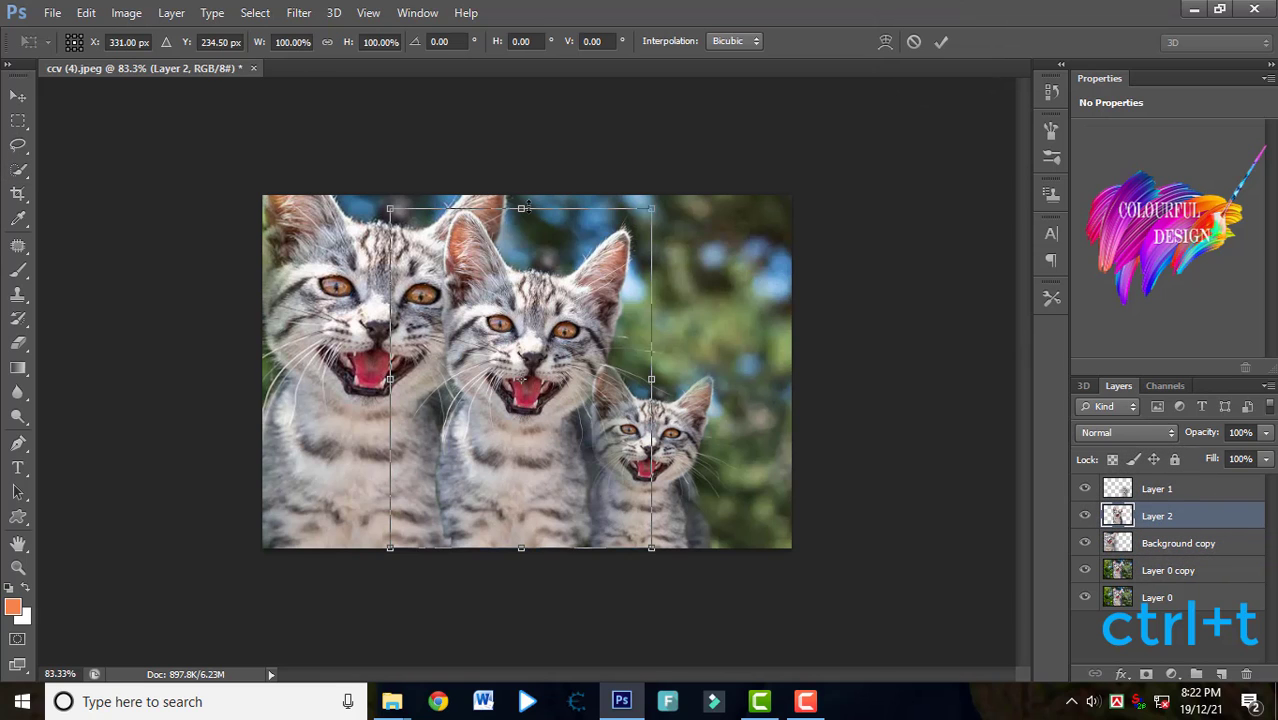
{"action": "left_click_drag", "start_coordinate": [524, 207], "coordinate": [540, 237]}
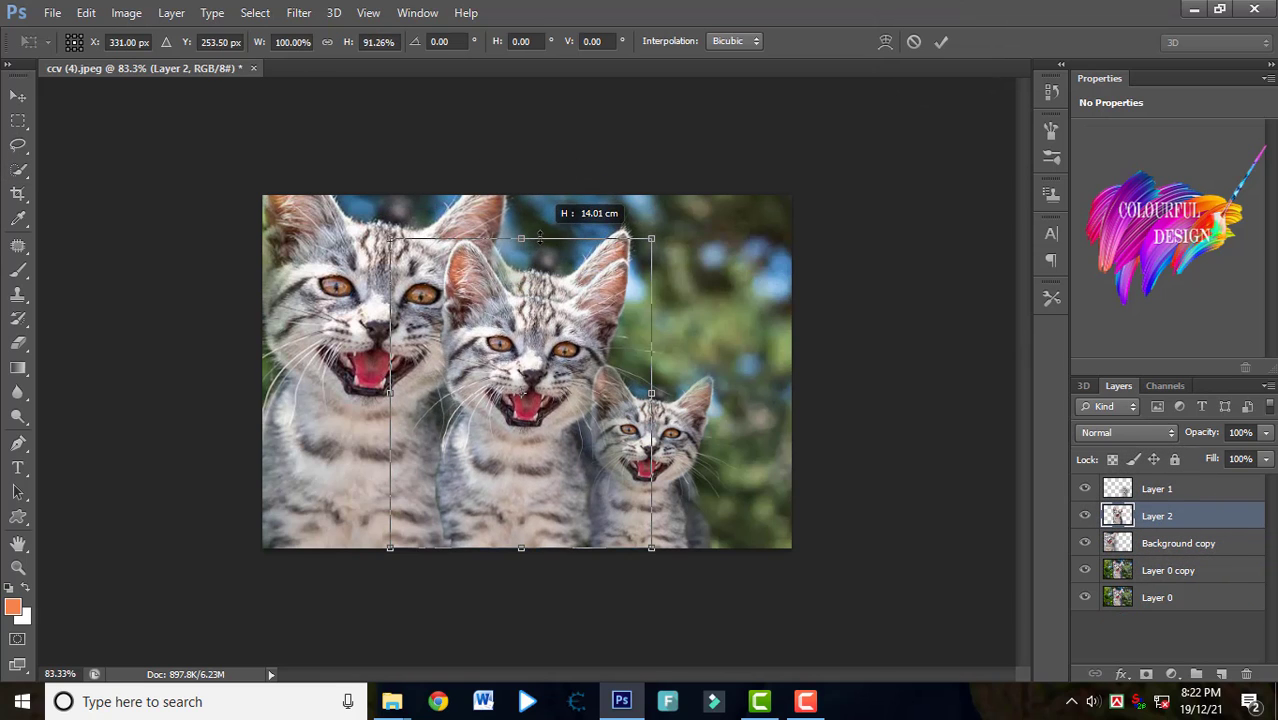
{"action": "left_click_drag", "start_coordinate": [588, 468], "coordinate": [582, 477]}
{"action": "left_click", "coordinate": [941, 41]}
{"action": "key", "text": "w"}
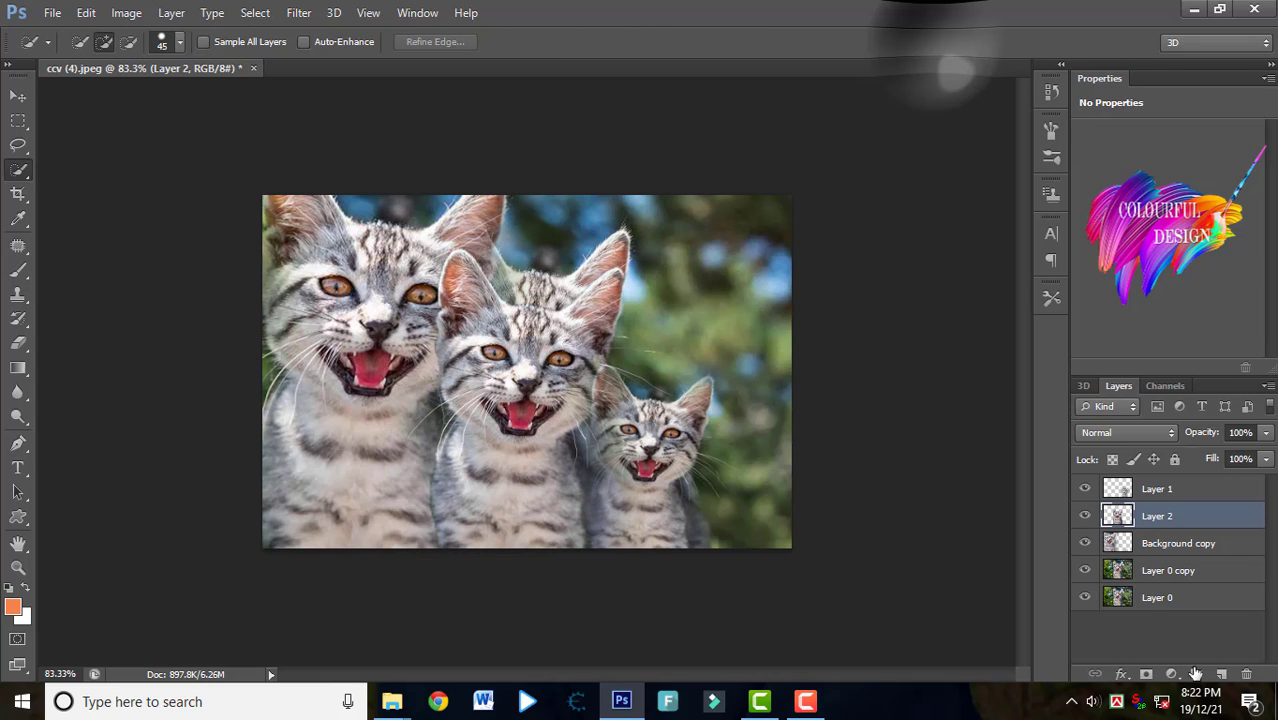
Step: Clone blurred background on Layer 0 copy over the original cat's ear and head showing behind the middle cat
{"action": "left_click", "coordinate": [1085, 570]}
{"action": "left_click", "coordinate": [1085, 570]}
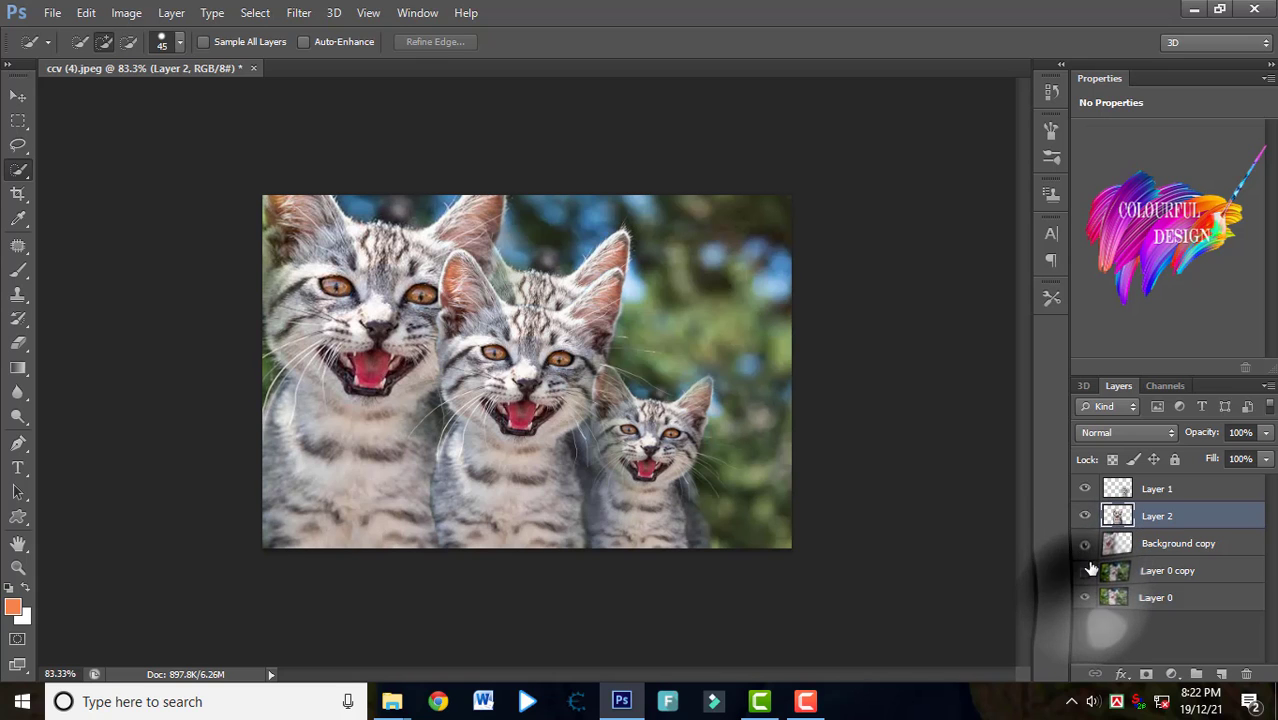
{"action": "left_click", "coordinate": [1110, 570]}
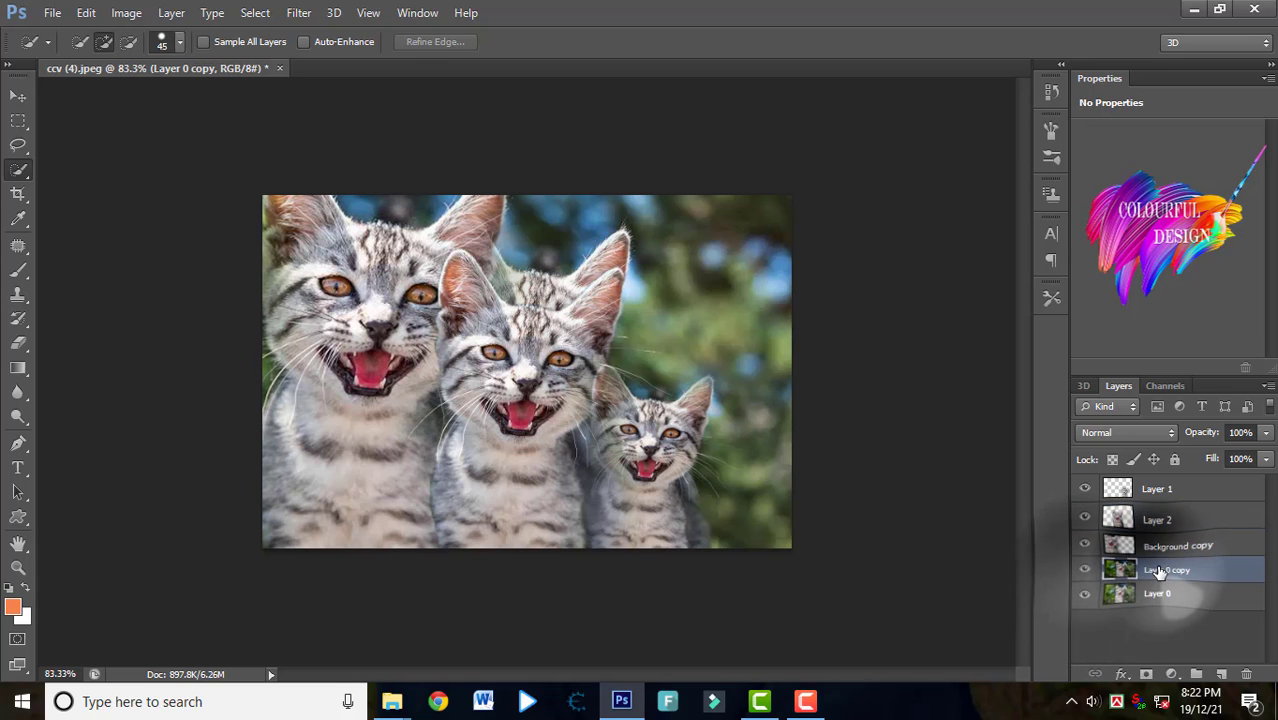
{"action": "left_click", "coordinate": [18, 294]}
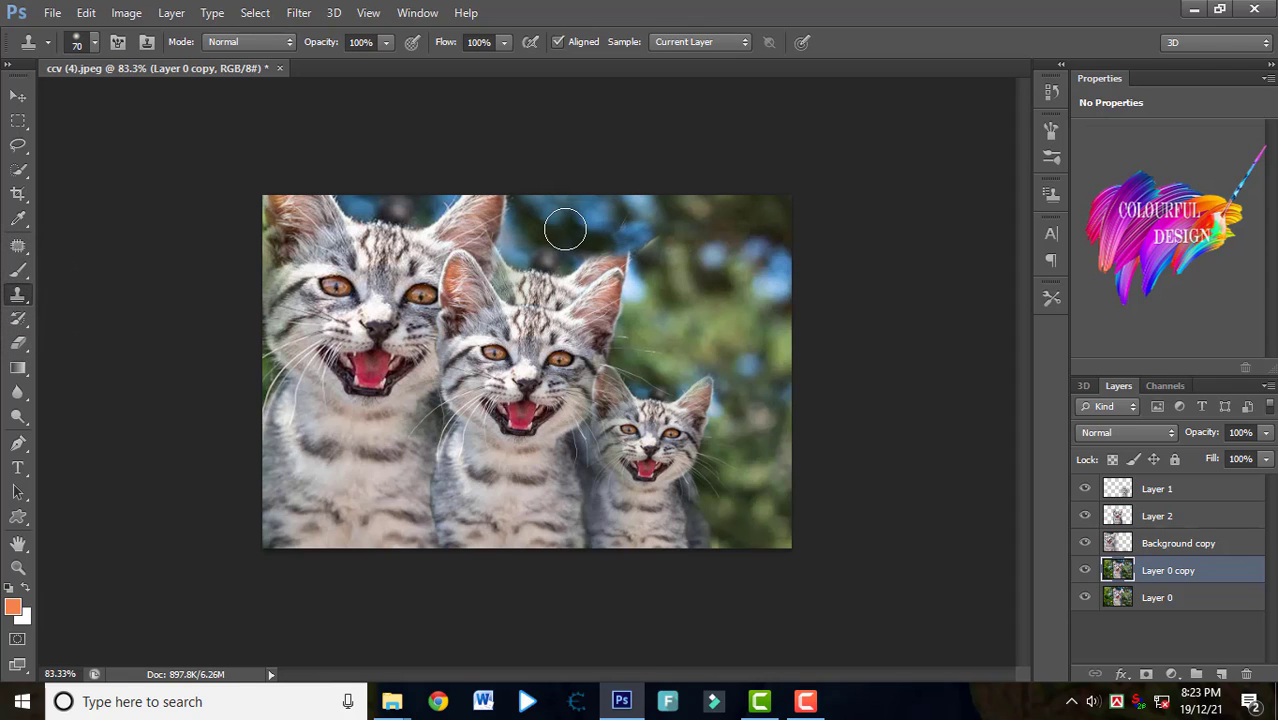
{"action": "left_click", "coordinate": [709, 265], "text": "alt"}
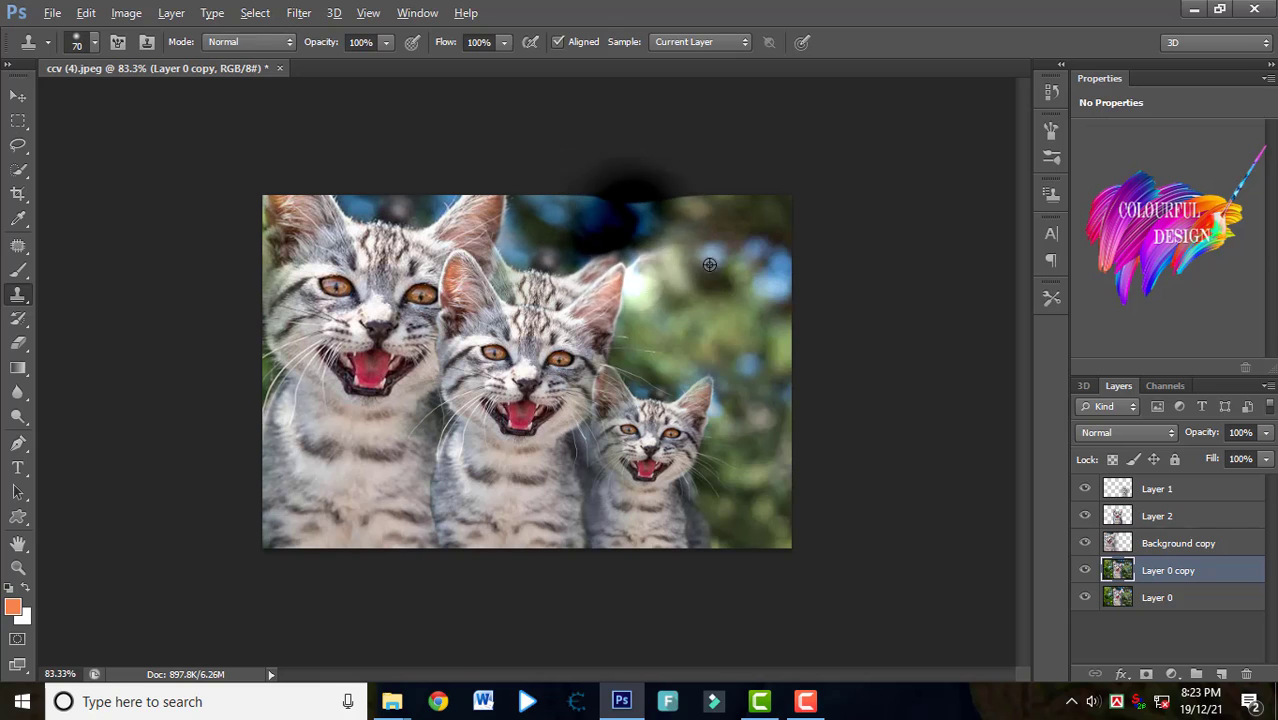
{"action": "mouse_move", "coordinate": [641, 262]}
{"action": "left_mouse_down"}
{"action": "mouse_move", "coordinate": [601, 284]}
{"action": "mouse_move", "coordinate": [623, 283]}
{"action": "mouse_move", "coordinate": [611, 289]}
{"action": "mouse_move", "coordinate": [590, 278]}
{"action": "mouse_move", "coordinate": [592, 260]}
{"action": "mouse_move", "coordinate": [560, 302]}
{"action": "mouse_move", "coordinate": [538, 278]}
{"action": "mouse_move", "coordinate": [510, 280]}
{"action": "mouse_move", "coordinate": [522, 290]}
{"action": "mouse_move", "coordinate": [517, 265]}
{"action": "mouse_move", "coordinate": [542, 300]}
{"action": "mouse_move", "coordinate": [492, 283]}
{"action": "mouse_move", "coordinate": [470, 240]}
{"action": "mouse_move", "coordinate": [497, 268]}
{"action": "mouse_move", "coordinate": [490, 287]}
{"action": "mouse_move", "coordinate": [542, 318]}
{"action": "left_mouse_up"}
{"action": "mouse_move", "coordinate": [659, 372]}
{"action": "left_mouse_down"}
{"action": "mouse_move", "coordinate": [610, 370]}
{"action": "mouse_move", "coordinate": [606, 352]}
{"action": "left_mouse_up"}
{"action": "left_click", "coordinate": [1124, 573]}
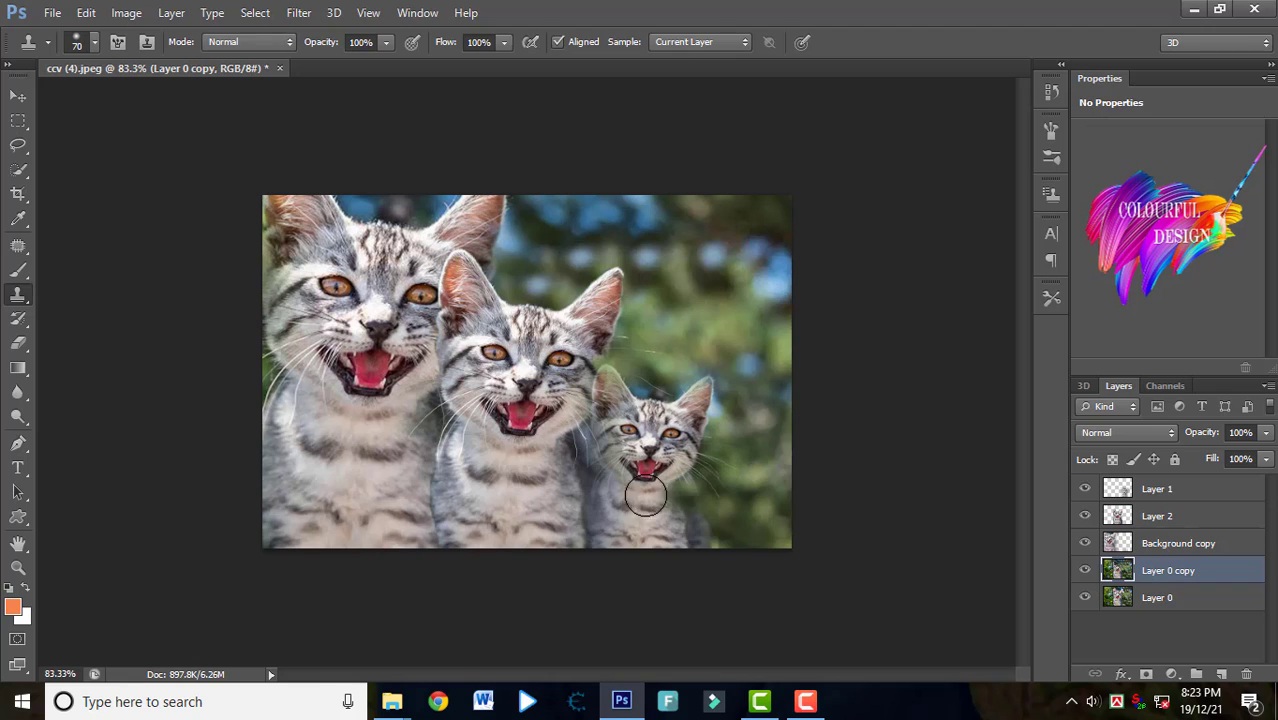
Step: Erase the middle cat's left ear area on Layer 2 where it overlaps the large cat
{"action": "left_click", "coordinate": [1156, 490]}
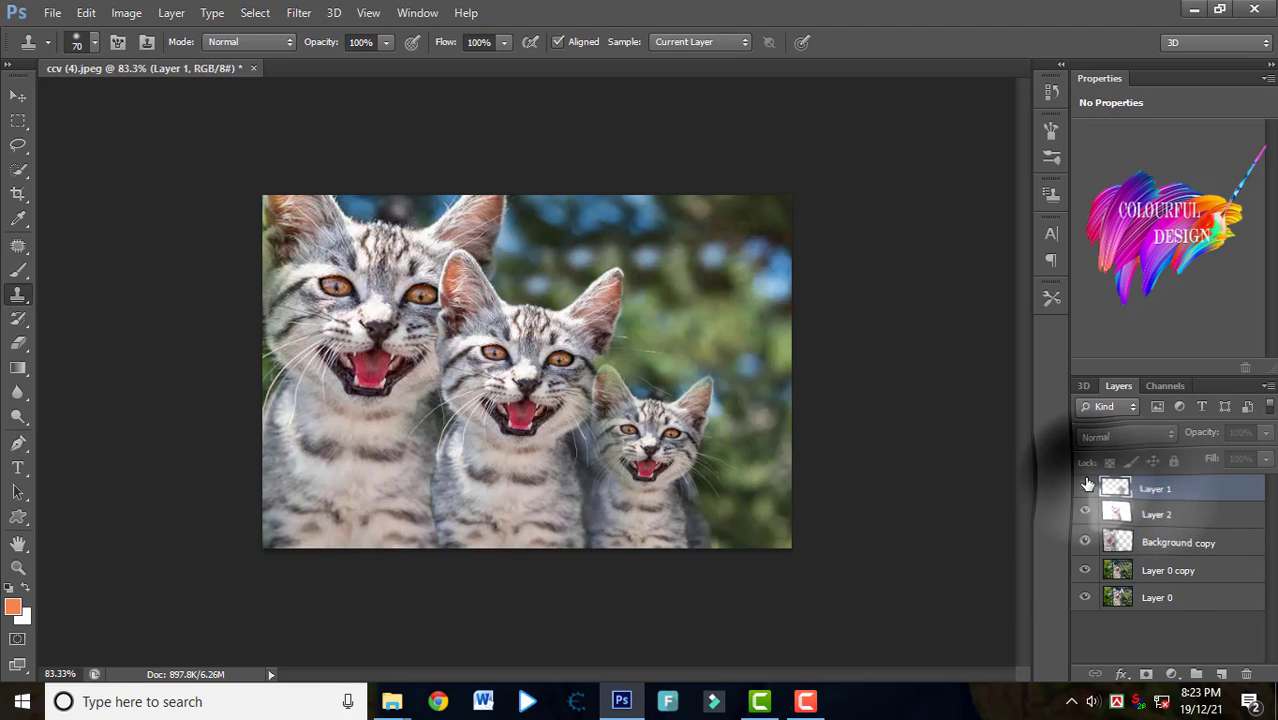
{"action": "left_click", "coordinate": [1155, 516]}
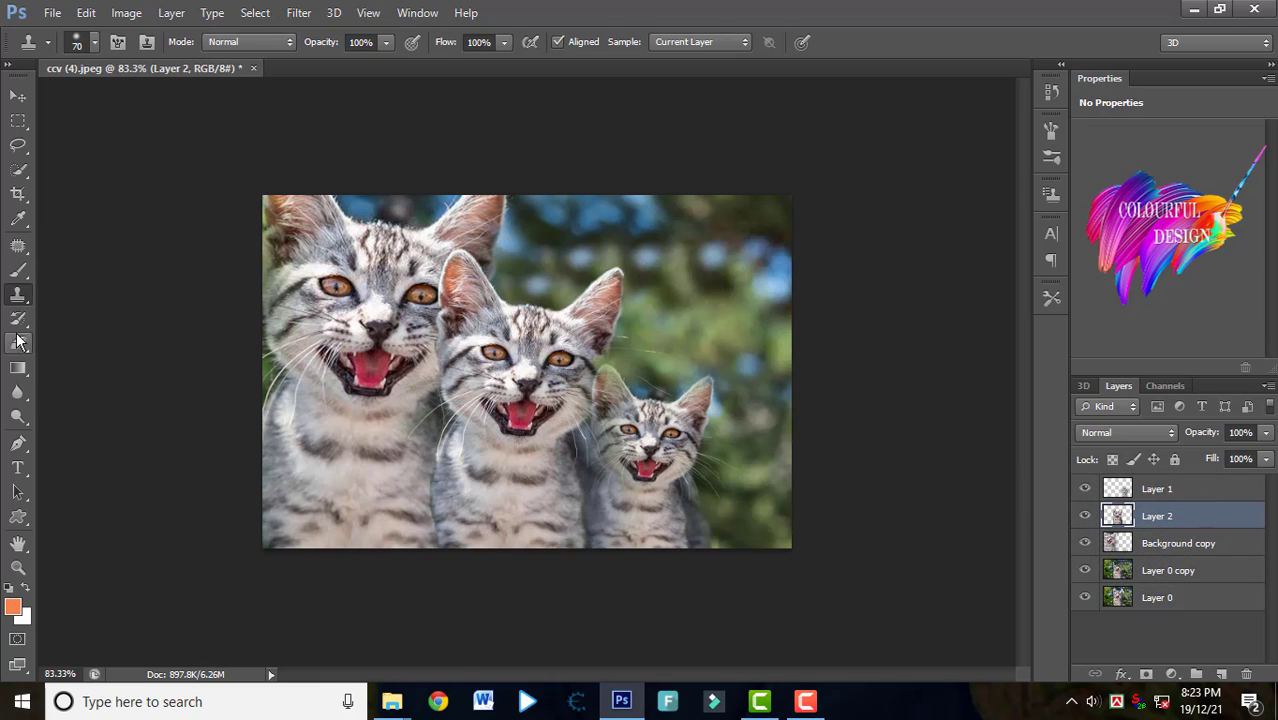
{"action": "left_click", "coordinate": [18, 342]}
{"action": "mouse_move", "coordinate": [408, 245]}
{"action": "left_mouse_down"}
{"action": "mouse_move", "coordinate": [420, 242]}
{"action": "mouse_move", "coordinate": [385, 250]}
{"action": "mouse_move", "coordinate": [365, 360]}
{"action": "mouse_move", "coordinate": [392, 282]}
{"action": "left_mouse_up"}
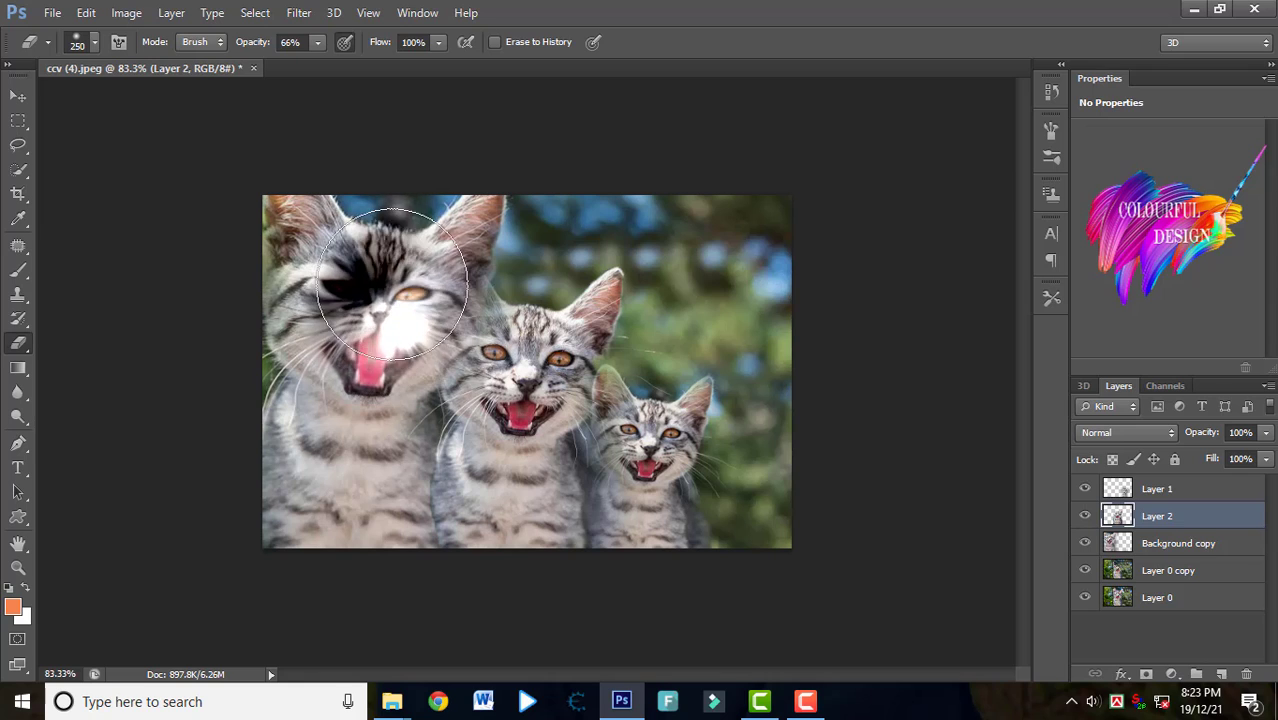
{"action": "key", "text": "ctrl+z"}
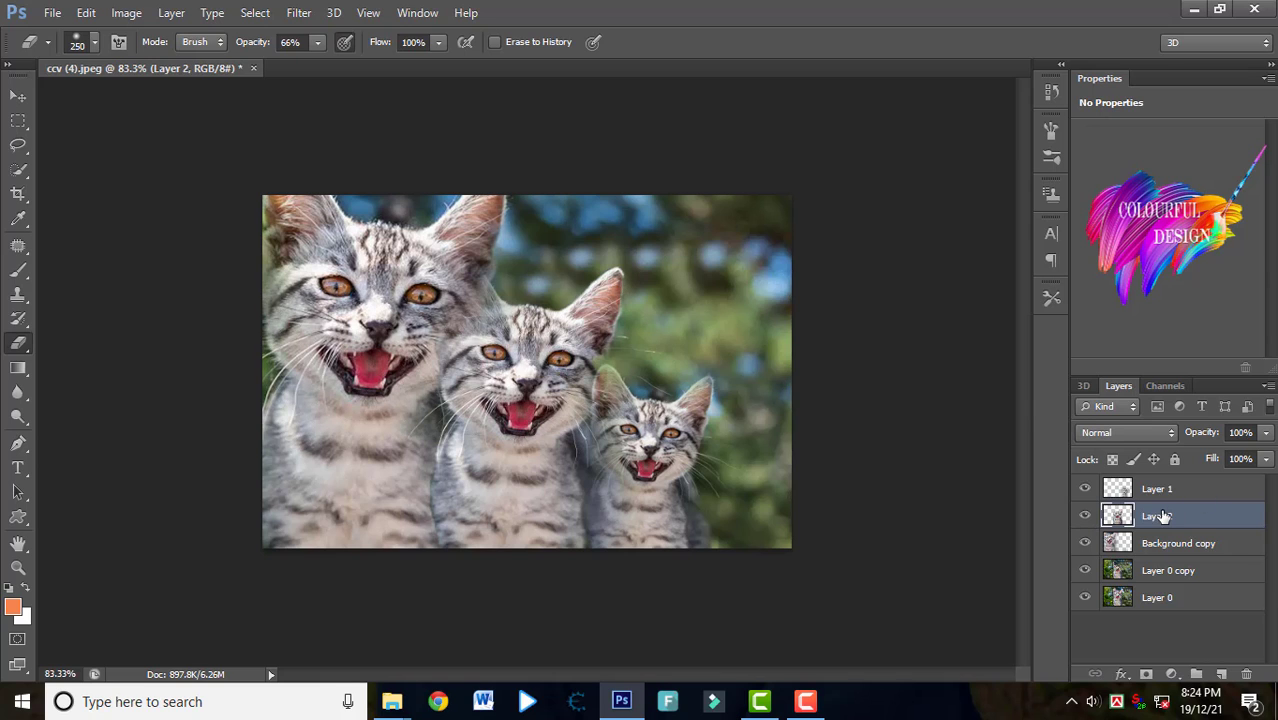
Step: Erase more of the middle cat's face edge on Layer 2 where it meets the large cat
{"action": "mouse_move", "coordinate": [380, 322]}
{"action": "left_mouse_down"}
{"action": "mouse_move", "coordinate": [377, 262]}
{"action": "mouse_move", "coordinate": [371, 328]}
{"action": "mouse_move", "coordinate": [322, 343]}
{"action": "mouse_move", "coordinate": [950, 443]}
{"action": "left_mouse_up"}
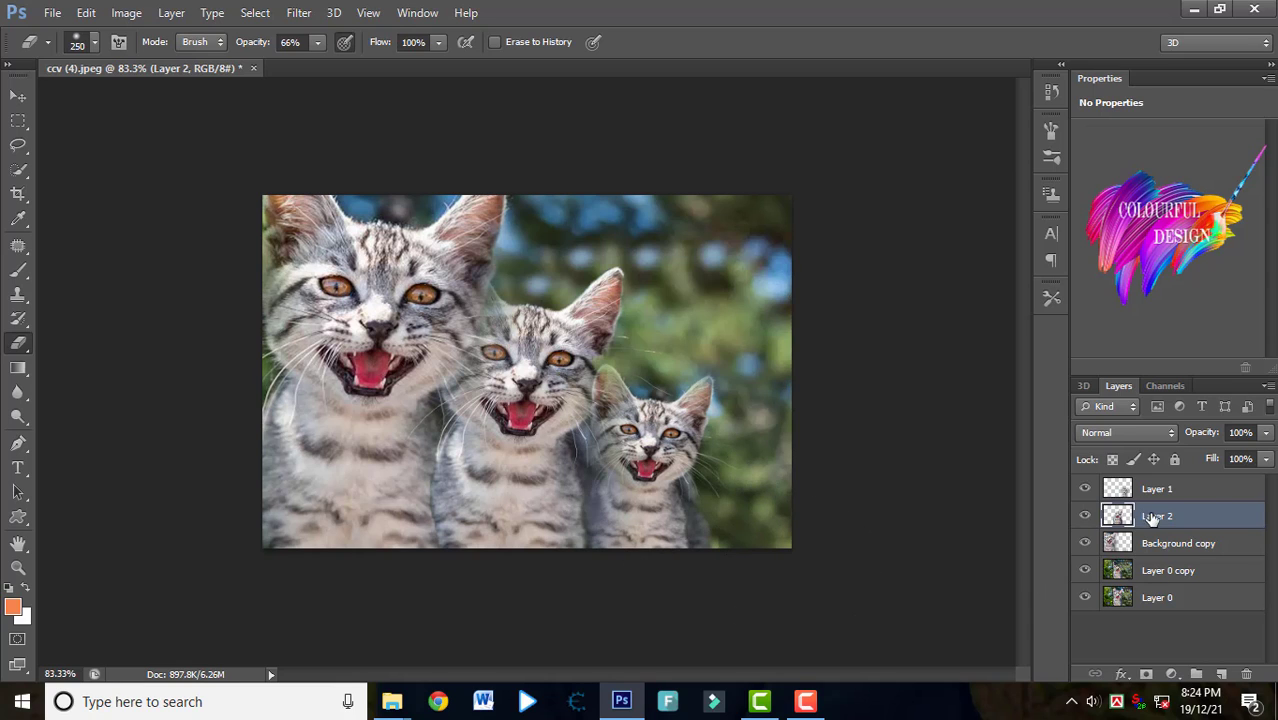
Step: Duplicate Layer 1 and move the copy right and down beside the smallest cat as a fourth cat
{"action": "left_click", "coordinate": [1152, 490]}
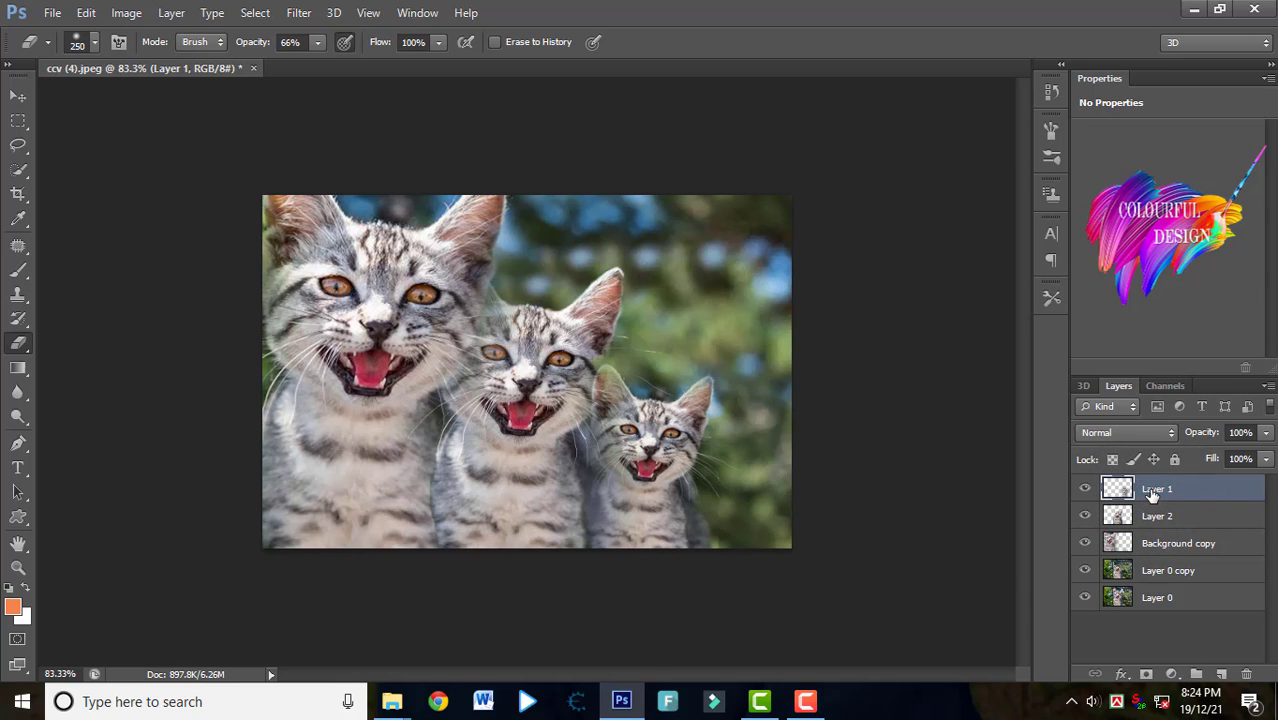
{"action": "key", "text": "ctrl+j"}
{"action": "key", "text": "ctrl+t"}
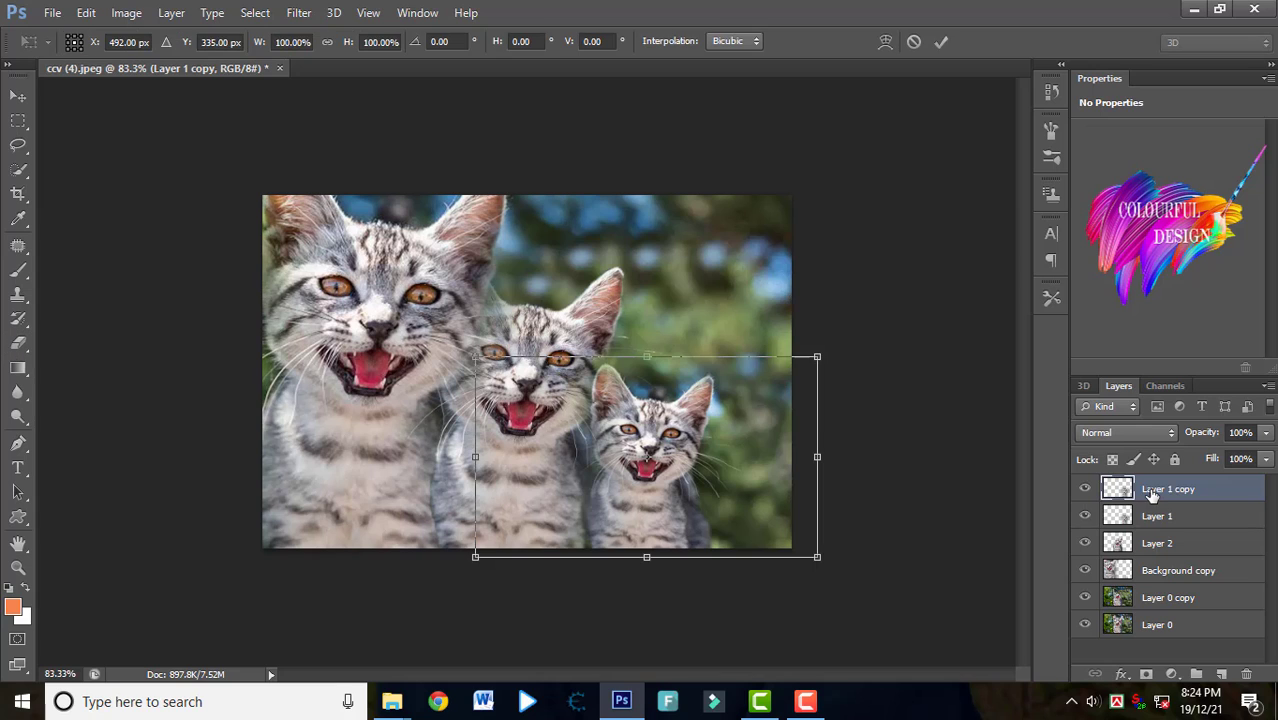
{"action": "left_click_drag", "start_coordinate": [728, 426], "coordinate": [823, 481]}
{"action": "key", "text": "Return"}
{"action": "key", "text": "e"}
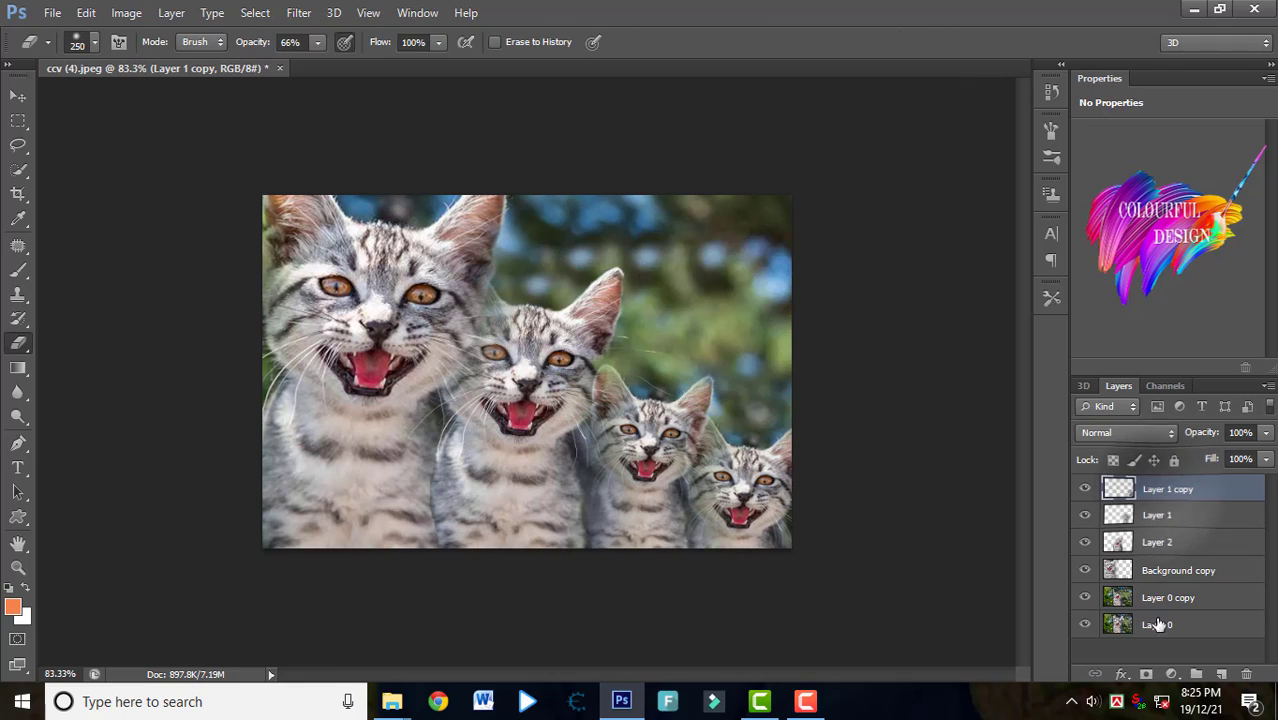
Step: Add a layer mask to Layer 1 copy and paint it black at 24% and 89% brush opacity where the fourth cat overlaps the third
{"action": "left_click", "coordinate": [1146, 674]}
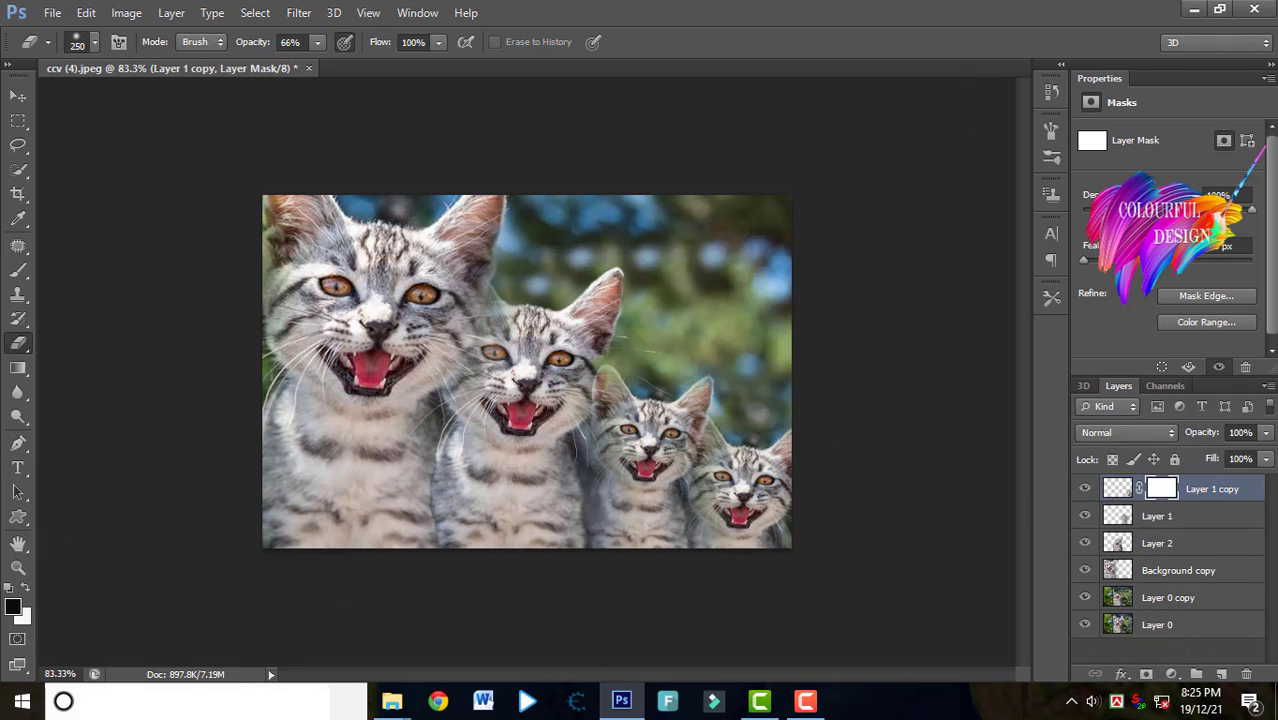
{"action": "left_click", "coordinate": [18, 267]}
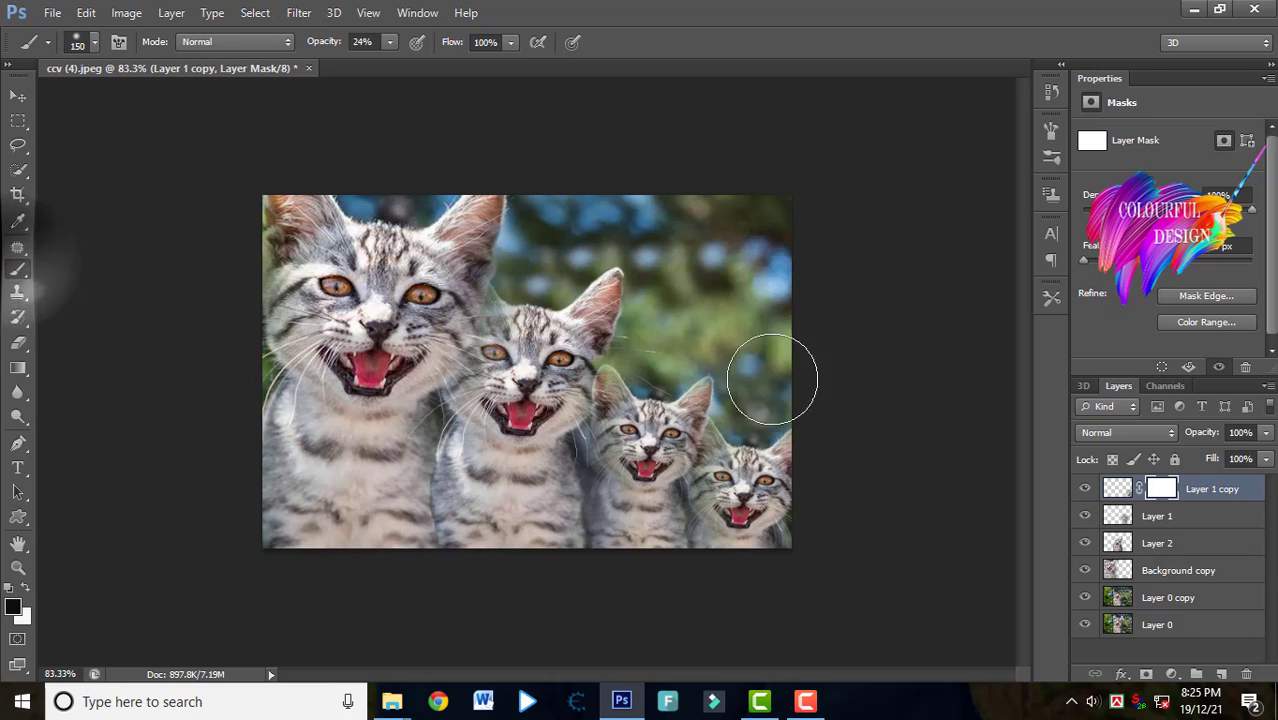
{"action": "mouse_move", "coordinate": [674, 395]}
{"action": "left_mouse_down"}
{"action": "mouse_move", "coordinate": [650, 428]}
{"action": "mouse_move", "coordinate": [665, 420]}
{"action": "left_mouse_up"}
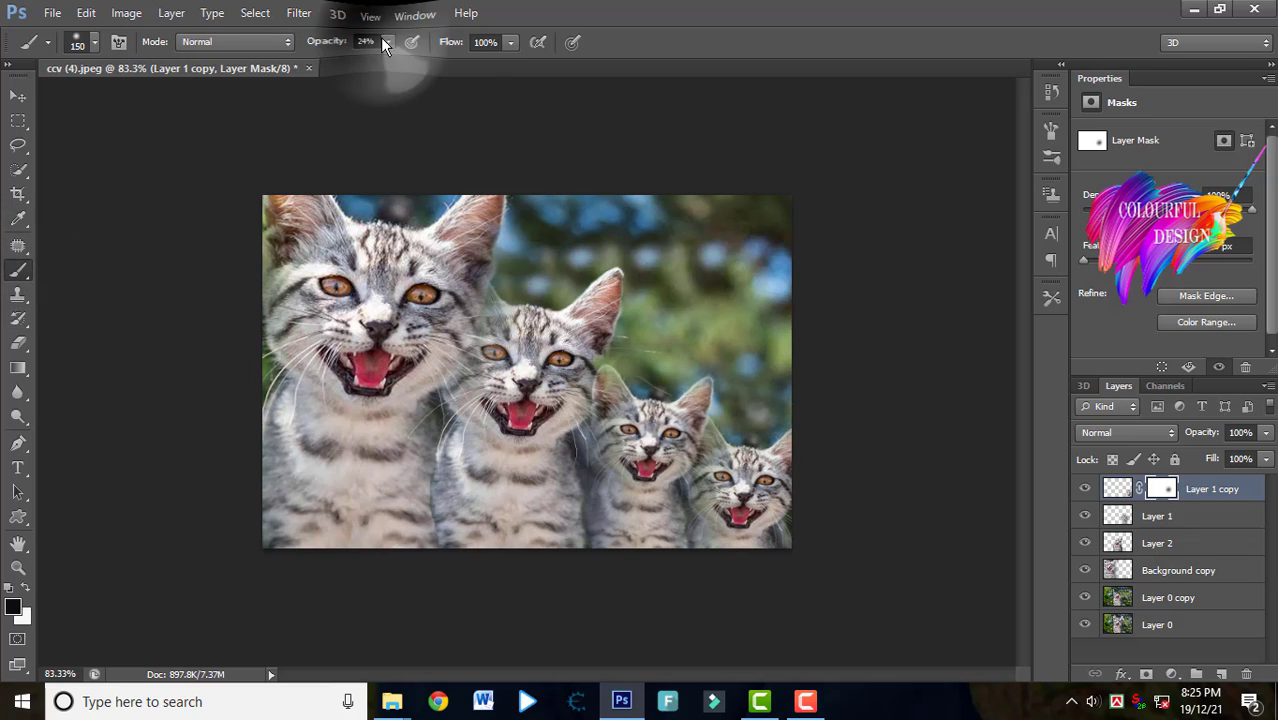
{"action": "left_click_drag", "start_coordinate": [430, 62], "coordinate": [455, 62]}
{"action": "mouse_move", "coordinate": [680, 415]}
{"action": "left_mouse_down"}
{"action": "mouse_move", "coordinate": [653, 432]}
{"action": "mouse_move", "coordinate": [650, 377]}
{"action": "mouse_move", "coordinate": [650, 428]}
{"action": "mouse_move", "coordinate": [756, 480]}
{"action": "mouse_move", "coordinate": [745, 465]}
{"action": "mouse_move", "coordinate": [740, 505]}
{"action": "mouse_move", "coordinate": [747, 445]}
{"action": "mouse_move", "coordinate": [776, 519]}
{"action": "mouse_move", "coordinate": [899, 572]}
{"action": "left_mouse_up"}
{"action": "left_click", "coordinate": [26, 589]}
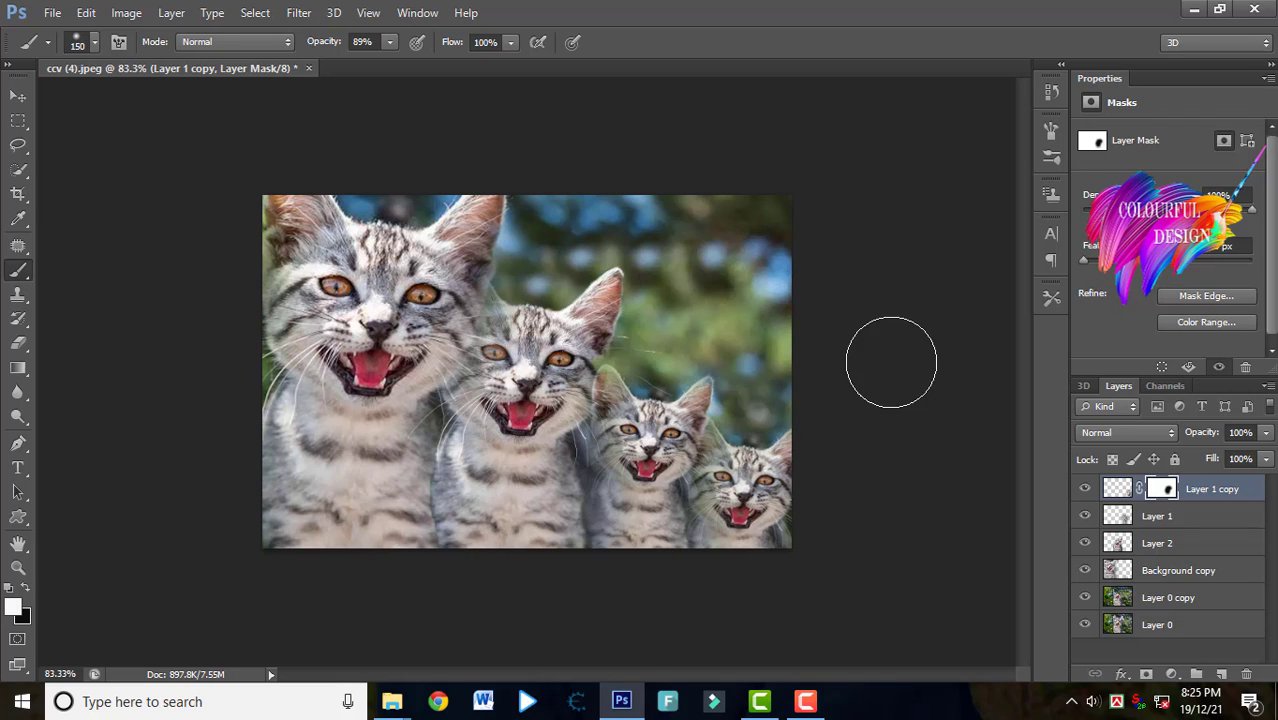
Step: Stamp all visible layers into a new top layer and set its saturation to +36 with Hue/Saturation
{"action": "left_click", "coordinate": [1116, 489]}
{"action": "key", "text": "ctrl+shift+alt+e"}
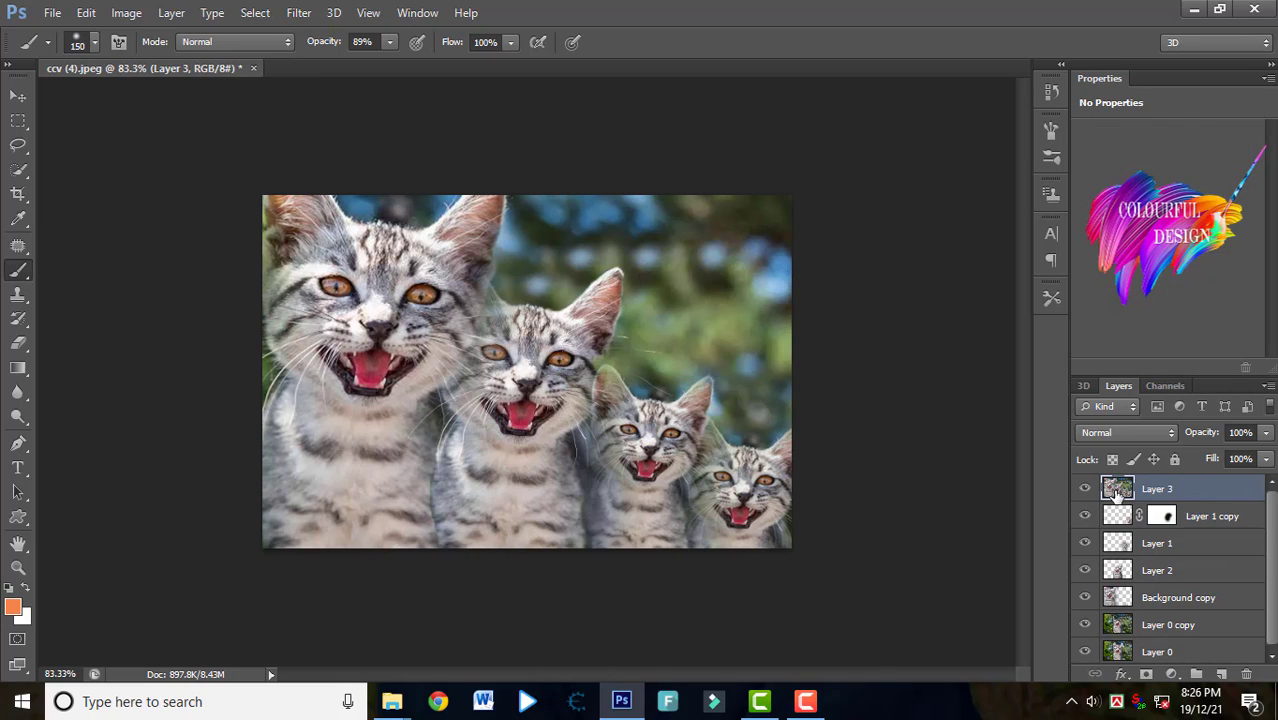
{"action": "key", "text": "ctrl+u"}
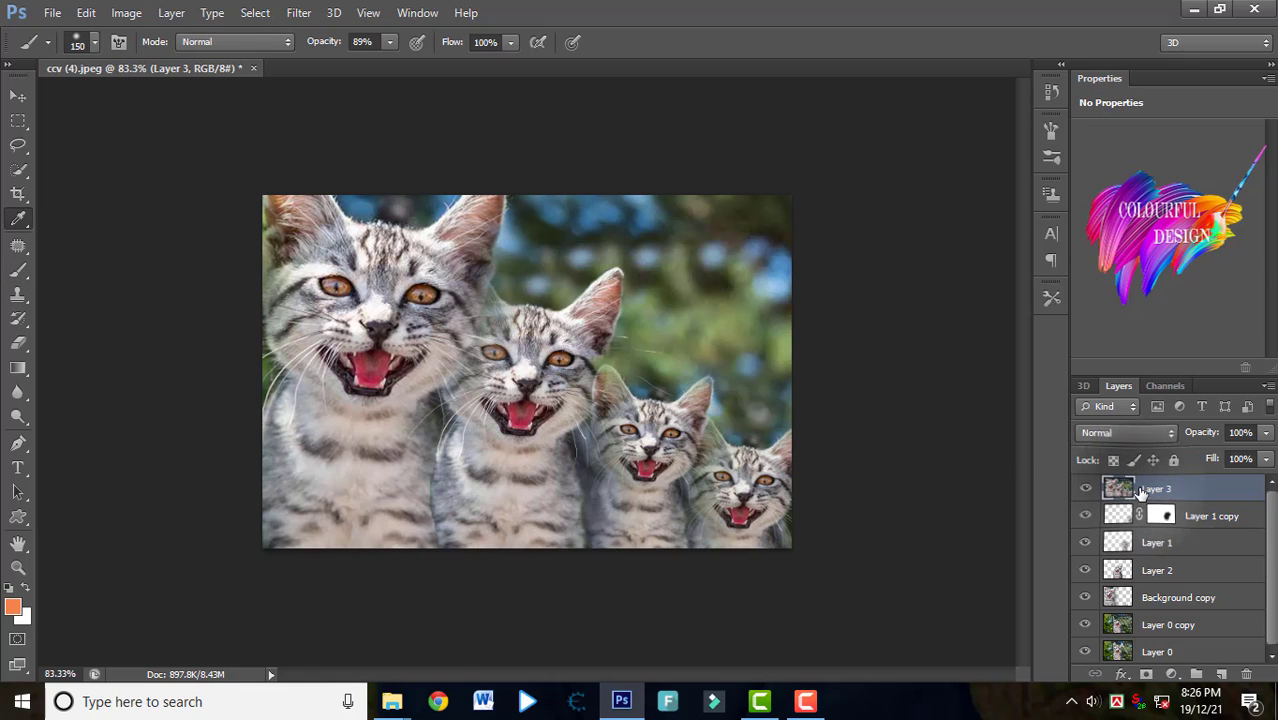
{"action": "left_click_drag", "start_coordinate": [1003, 328], "coordinate": [1036, 331]}
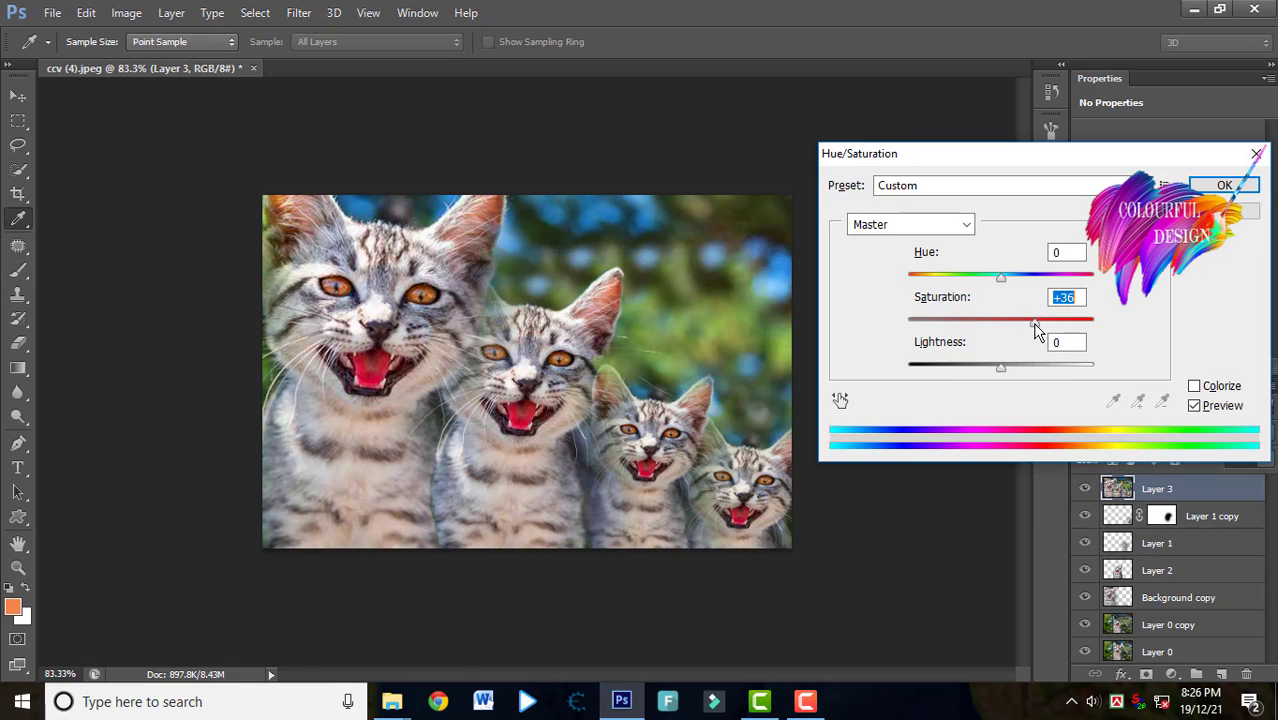
{"action": "left_click", "coordinate": [1220, 186]}
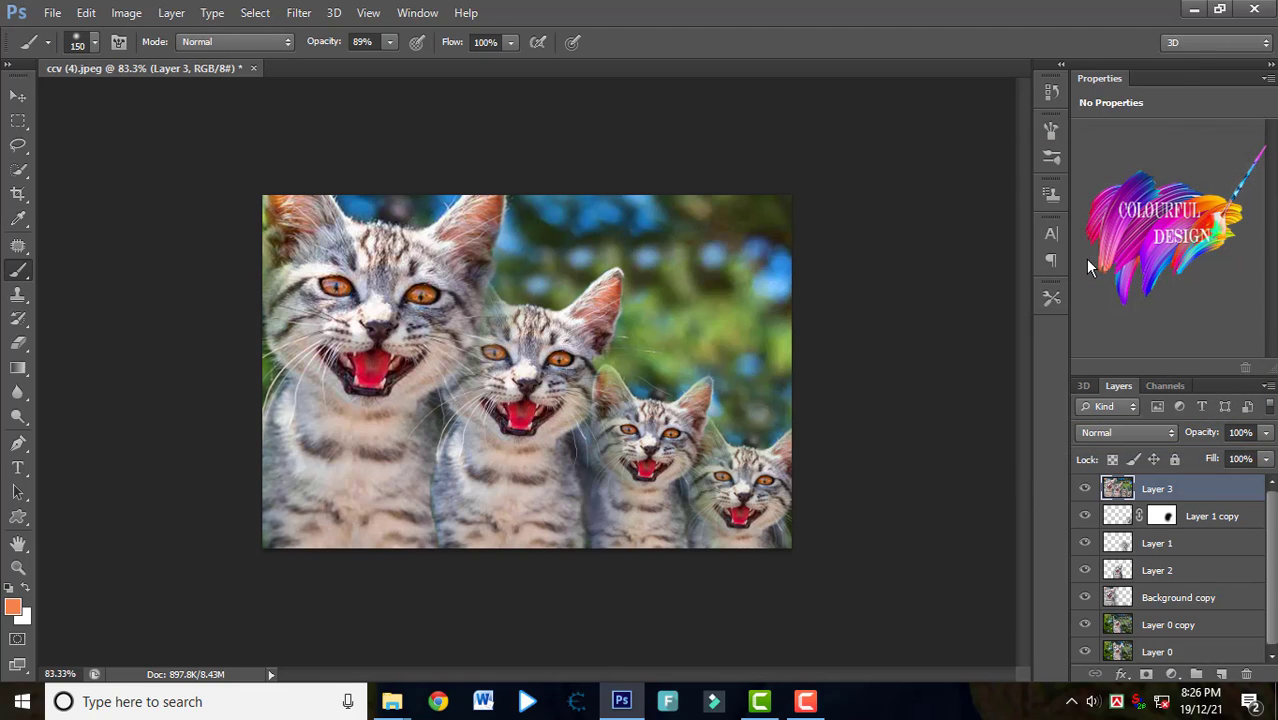
Step: Save the composite to the Desktop as a JPEG named "many cat" at maximum quality 12
{"action": "key", "text": "ctrl+shift+s"}
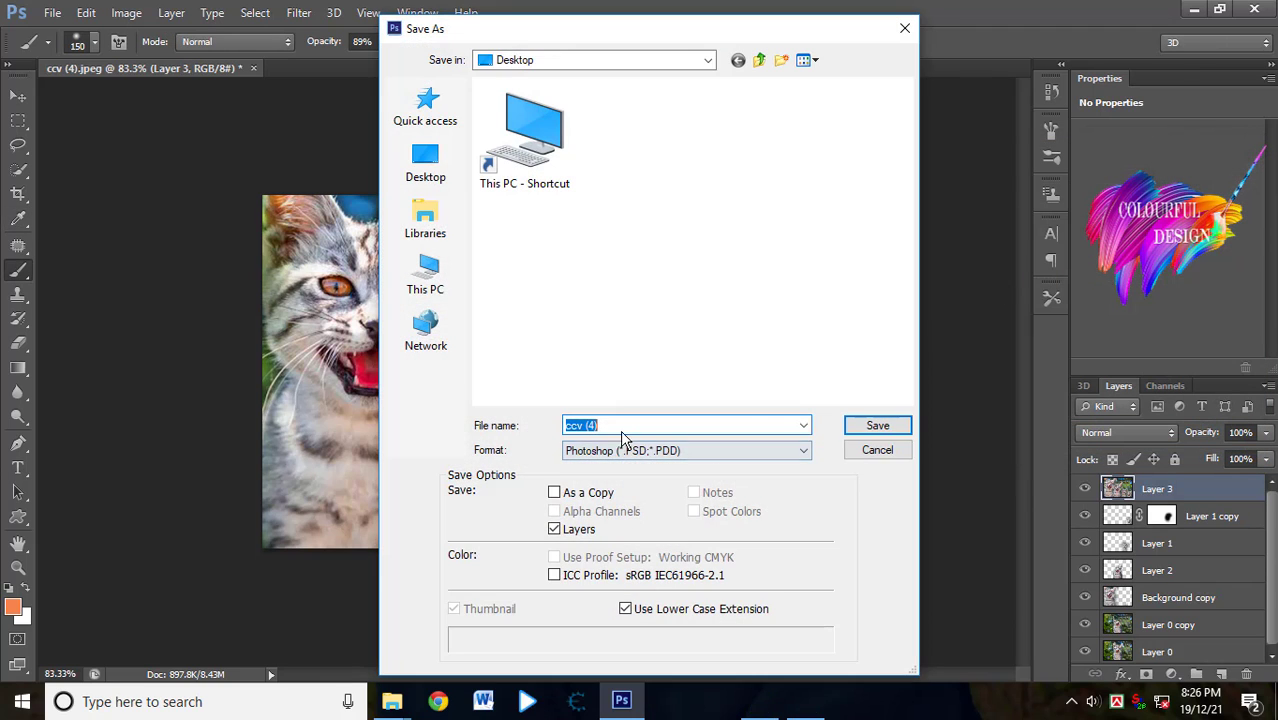
{"action": "left_click", "coordinate": [614, 425]}
{"action": "key", "text": "BackSpace"}
{"action": "key", "text": "BackSpace"}
{"action": "key", "text": "BackSpace"}
{"action": "key", "text": "BackSpace"}
{"action": "key", "text": "BackSpace"}
{"action": "key", "text": "BackSpace"}
{"action": "key", "text": "BackSpace"}
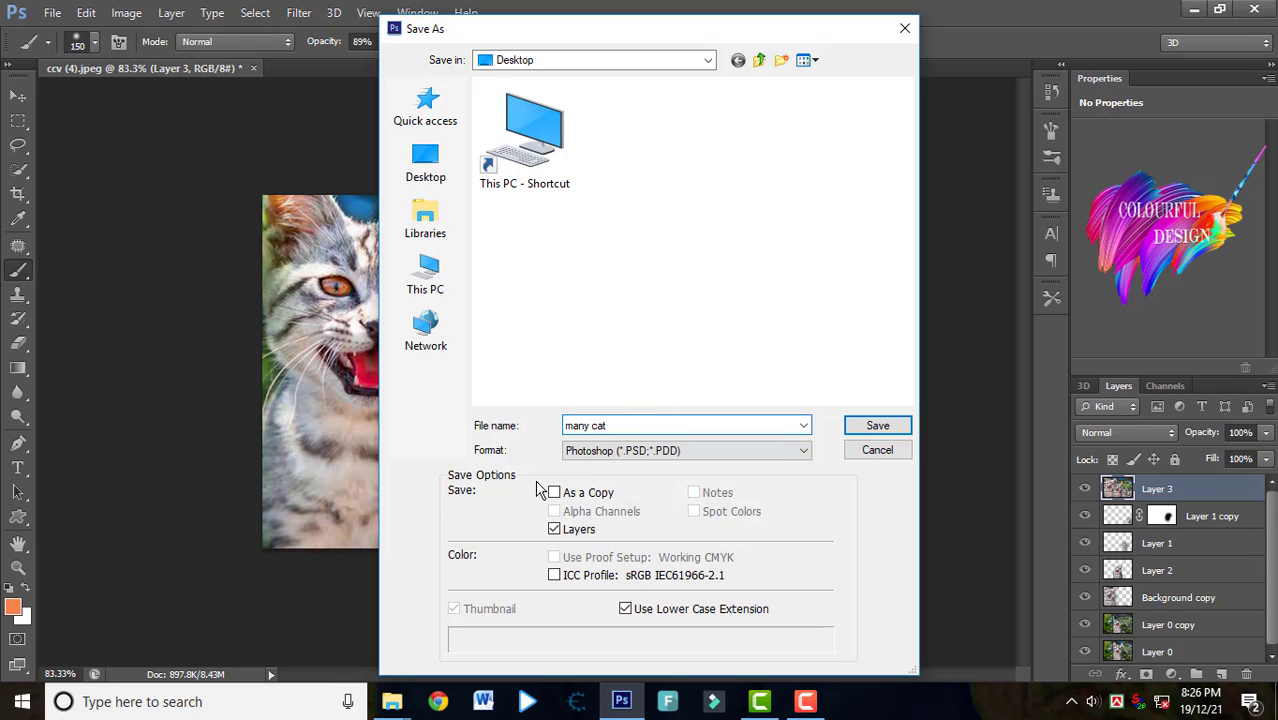
{"action": "left_click", "coordinate": [650, 450]}
{"action": "left_click", "coordinate": [650, 293]}
{"action": "left_click", "coordinate": [880, 425]}
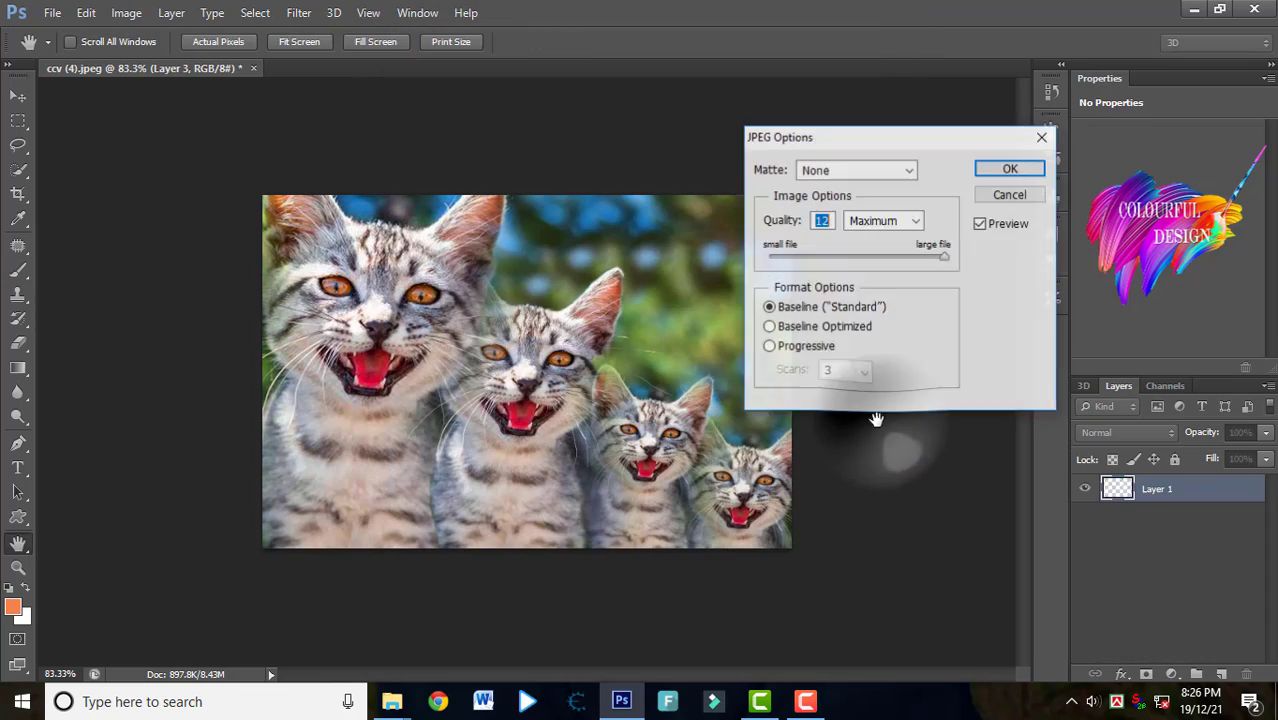
{"action": "left_click", "coordinate": [1015, 168]}
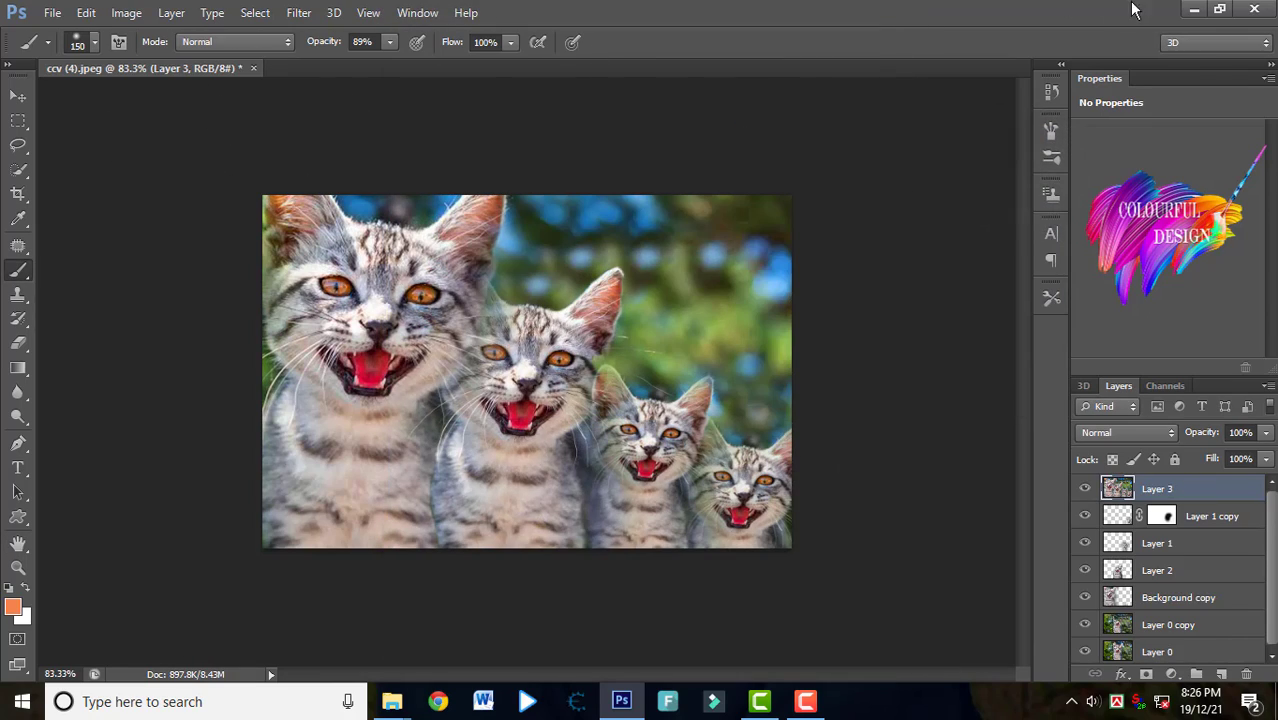
Step: Switch to the desktop and open ccv (4) and many cat in Photos, arranging both windows for comparison
{"action": "left_click", "coordinate": [1193, 9]}
{"action": "double_click", "coordinate": [36, 490]}
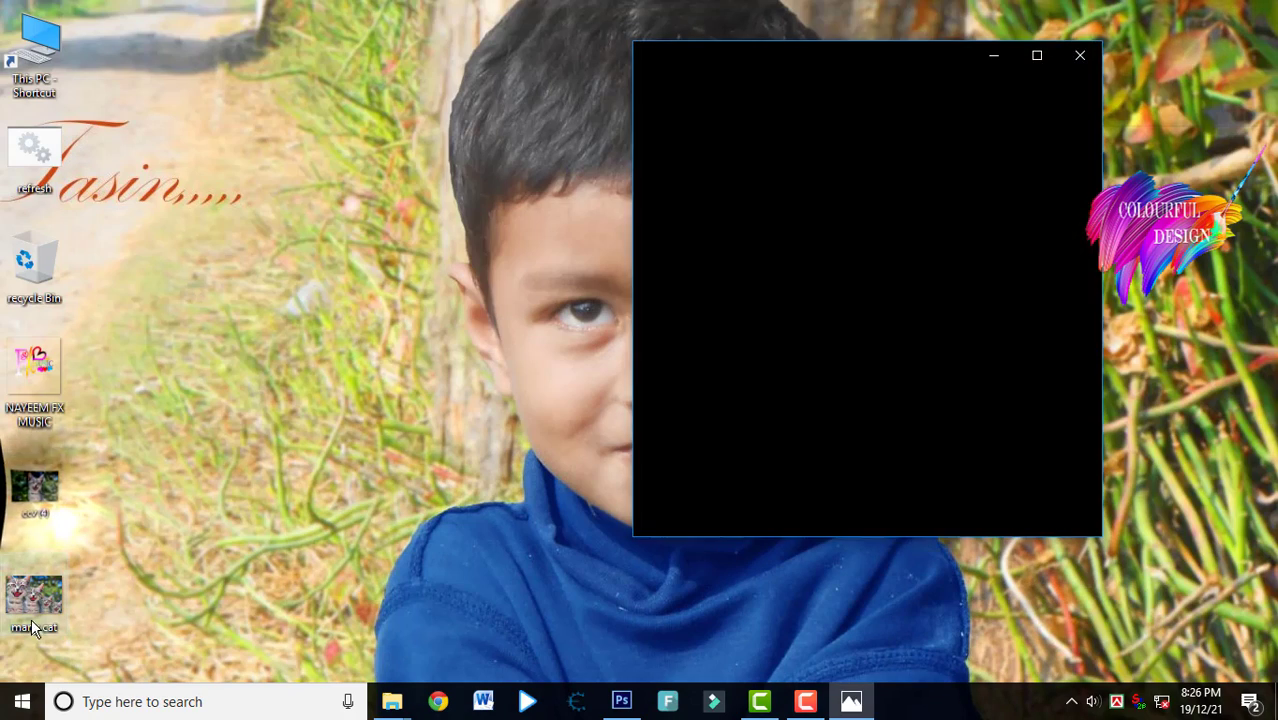
{"action": "double_click", "coordinate": [34, 595]}
{"action": "left_click_drag", "start_coordinate": [966, 97], "coordinate": [559, 100]}
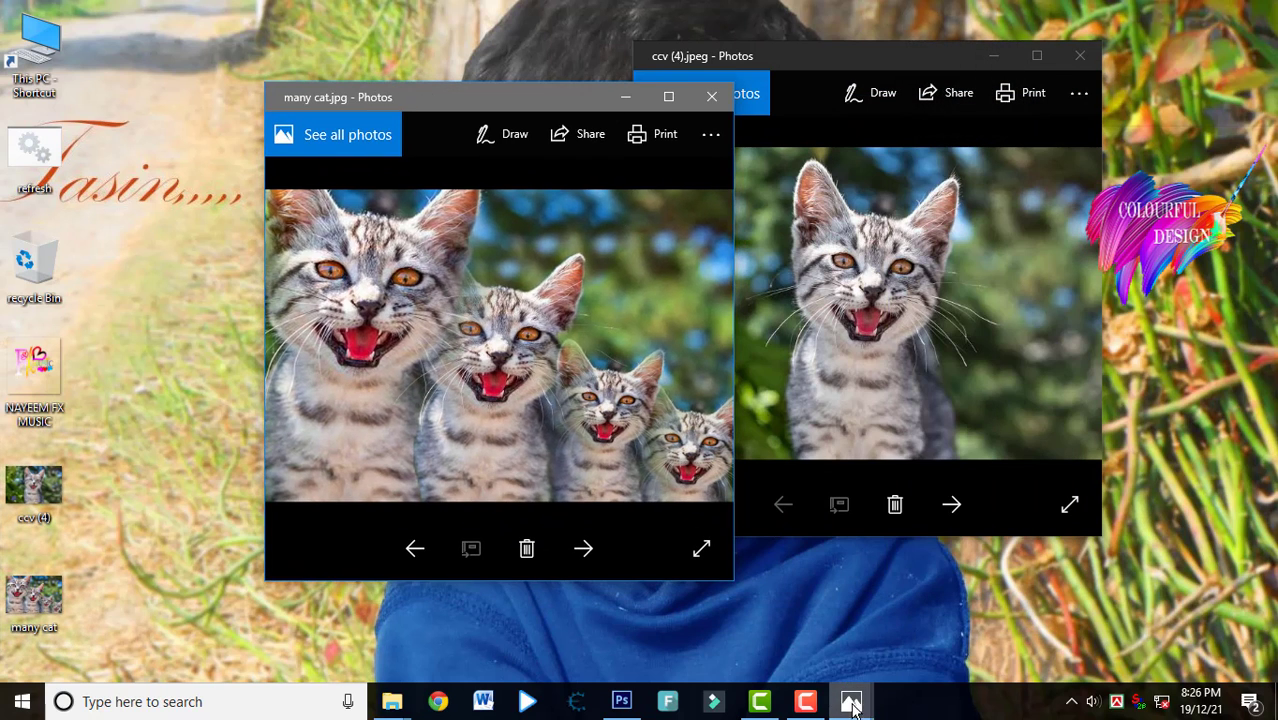